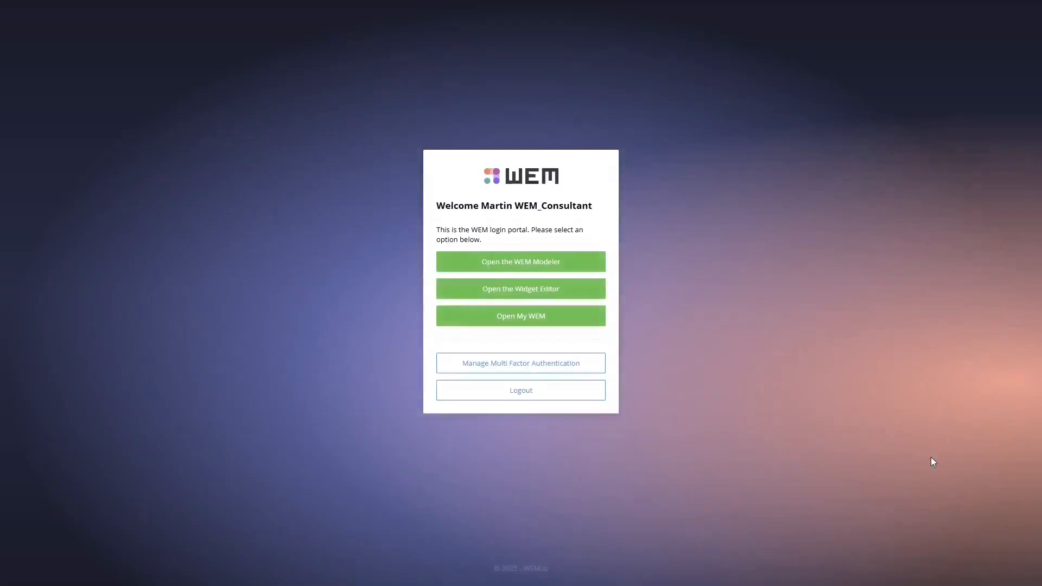
- Launch the WEM Modeler from the login portal and open the project "My project"
{"action": "left_click", "coordinate": [570, 268]}
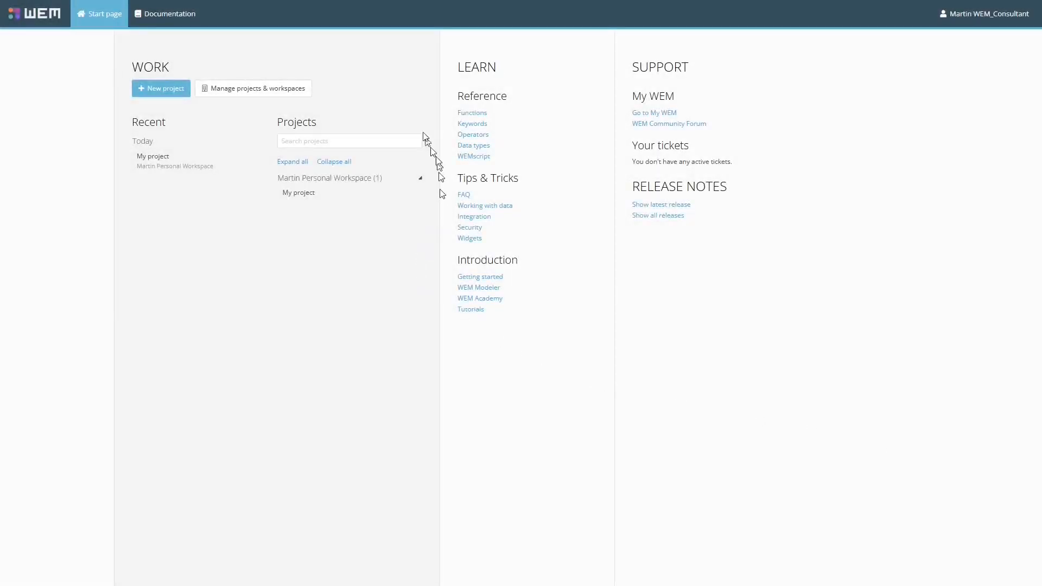
{"action": "left_click", "coordinate": [318, 194]}
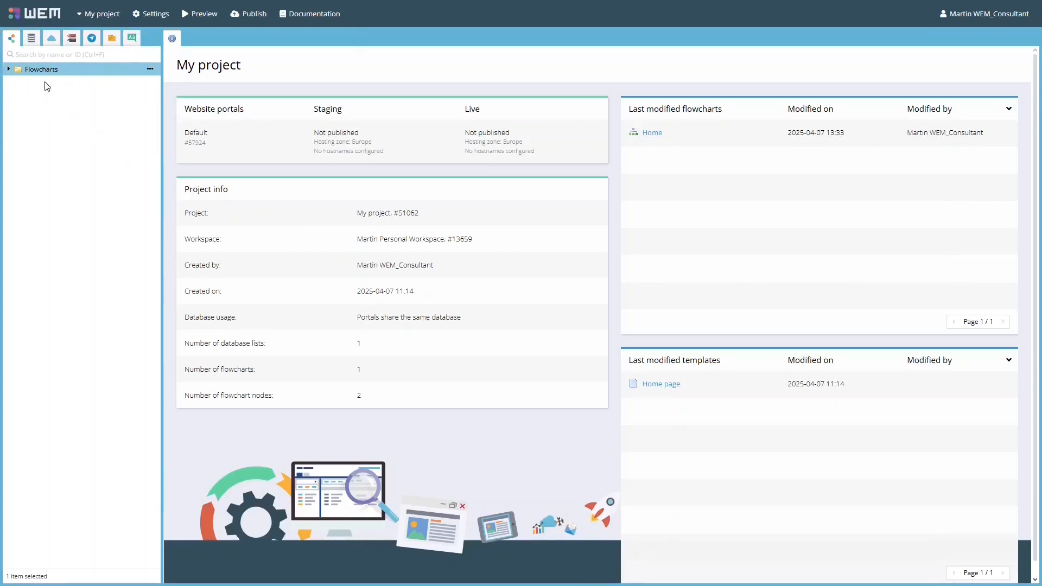
- Examine the Home flowchart entry in the Flowcharts folder and the Customers list in the data model
{"action": "left_click", "coordinate": [9, 69]}
{"action": "left_click", "coordinate": [38, 83]}
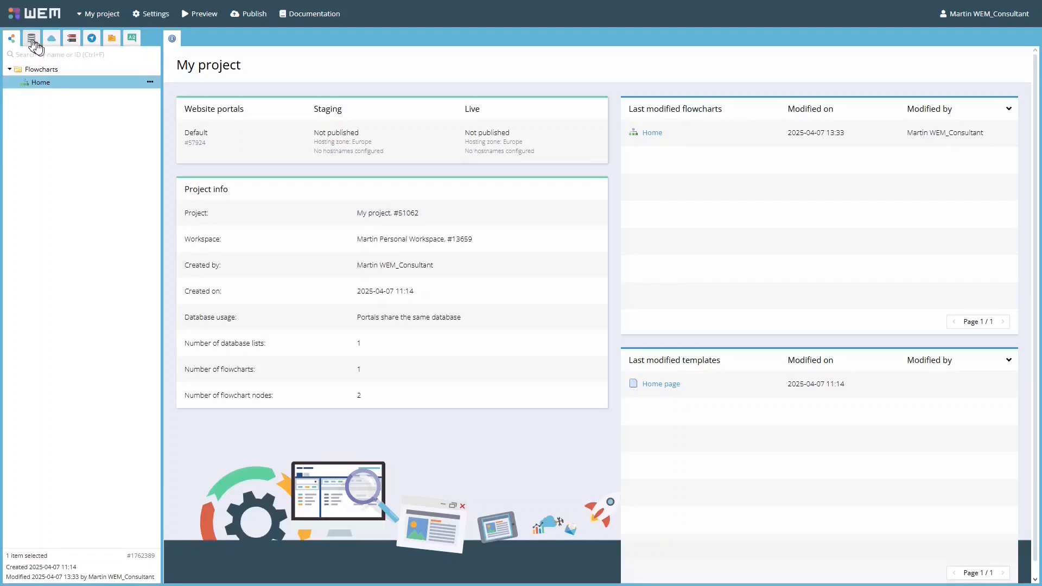
{"action": "left_click", "coordinate": [31, 38]}
{"action": "left_click", "coordinate": [20, 69]}
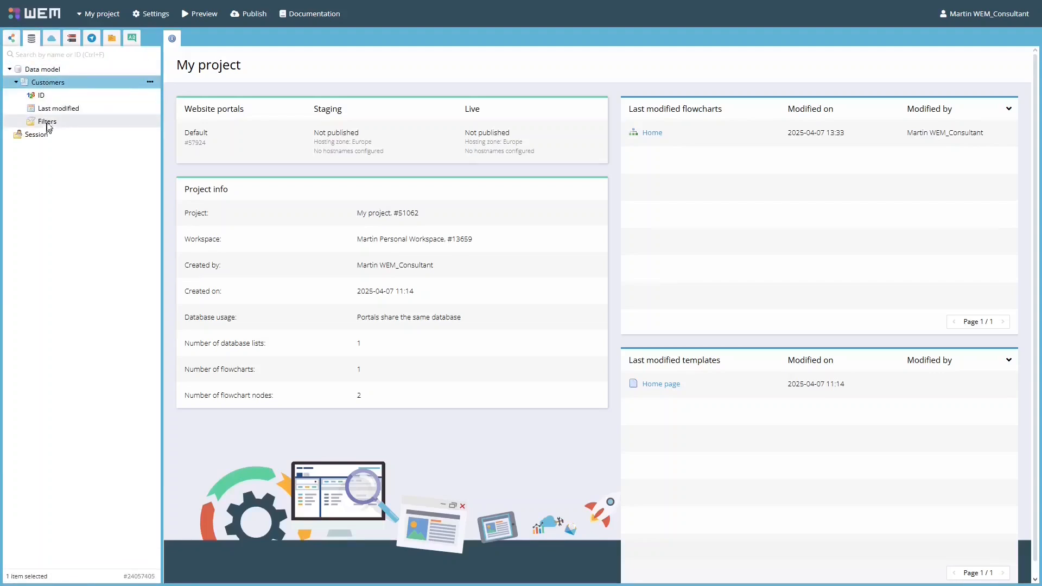
- Examine the project's web service and authentication folders, and the Female concept under Gender in Concepts
{"action": "left_click", "coordinate": [52, 38]}
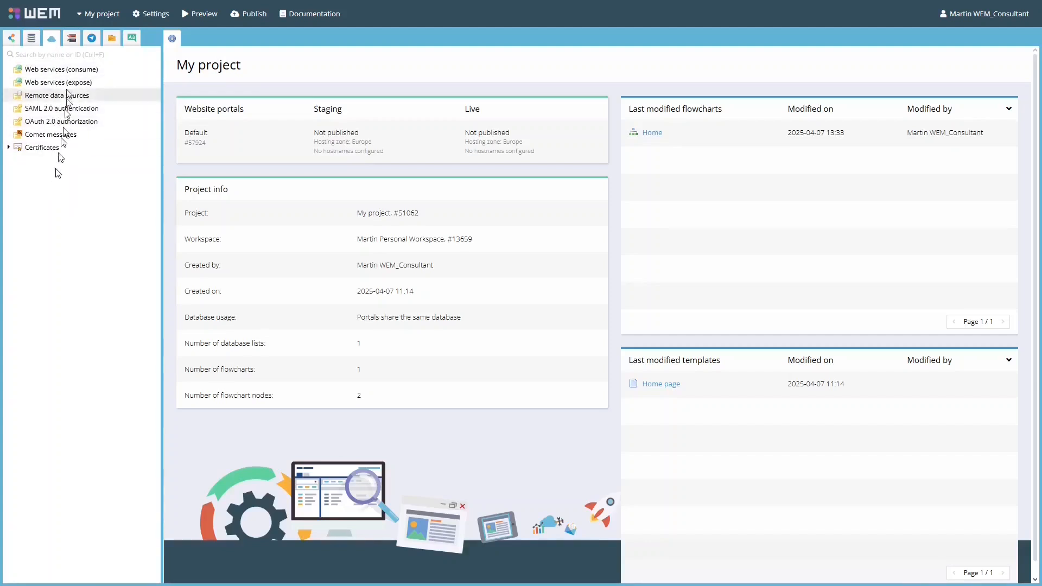
{"action": "left_click", "coordinate": [72, 38]}
{"action": "double_click", "coordinate": [18, 71]}
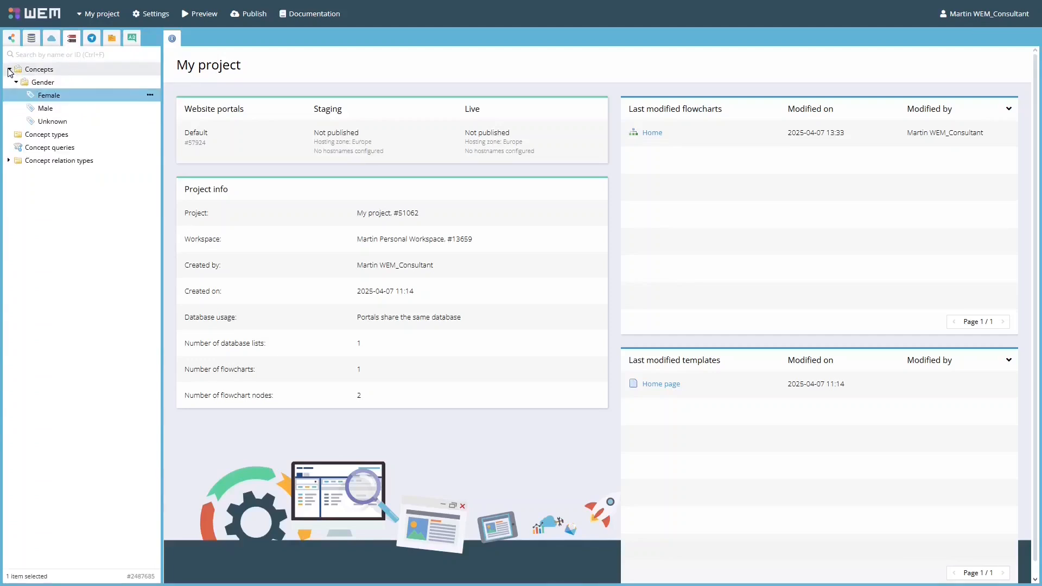
{"action": "left_click", "coordinate": [49, 97]}
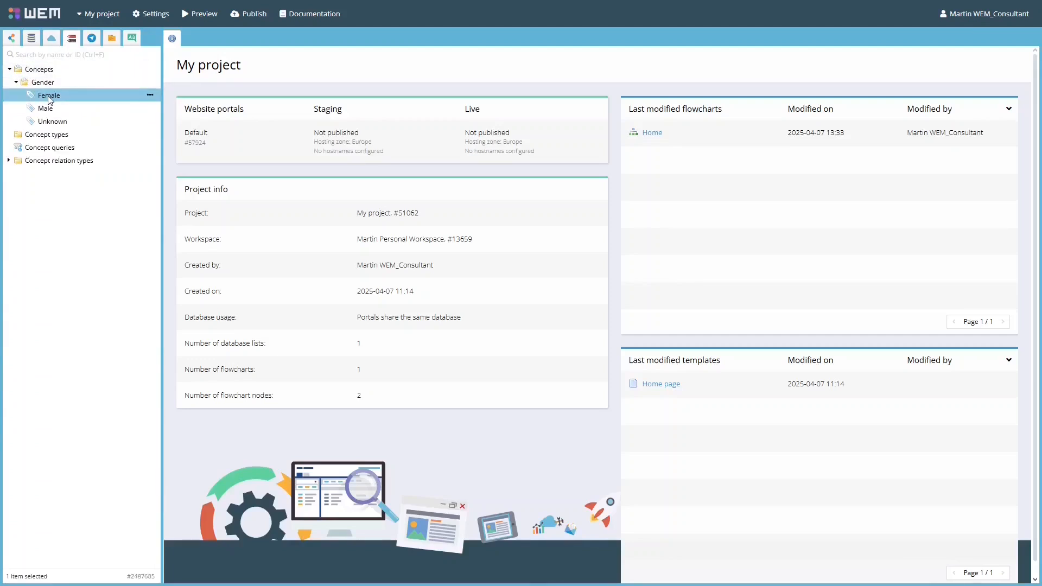
- Examine the Main menu under Navigation, the widget library and file folders, and the Welcome text item
{"action": "left_click", "coordinate": [92, 38]}
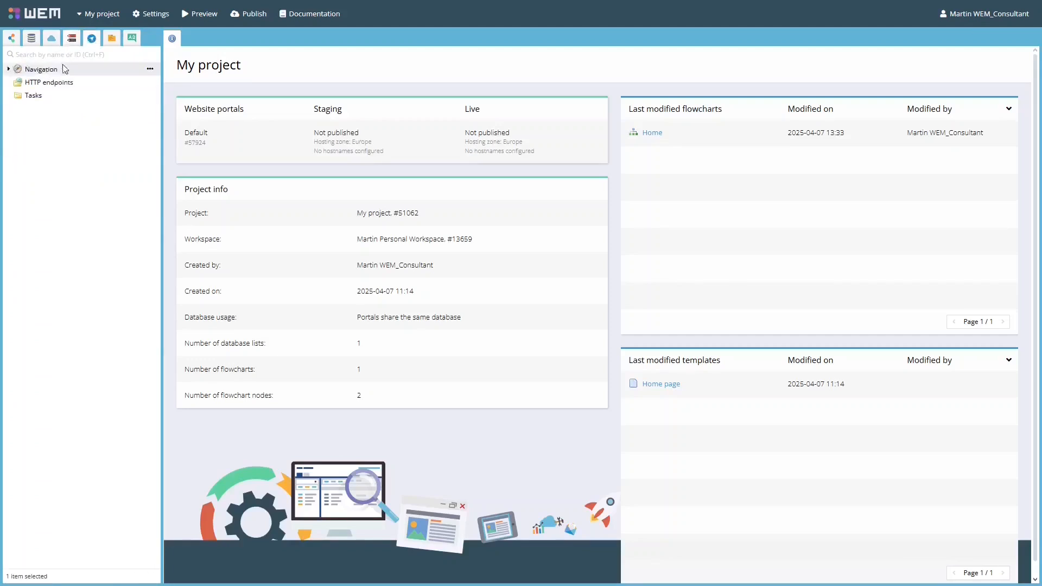
{"action": "double_click", "coordinate": [30, 71]}
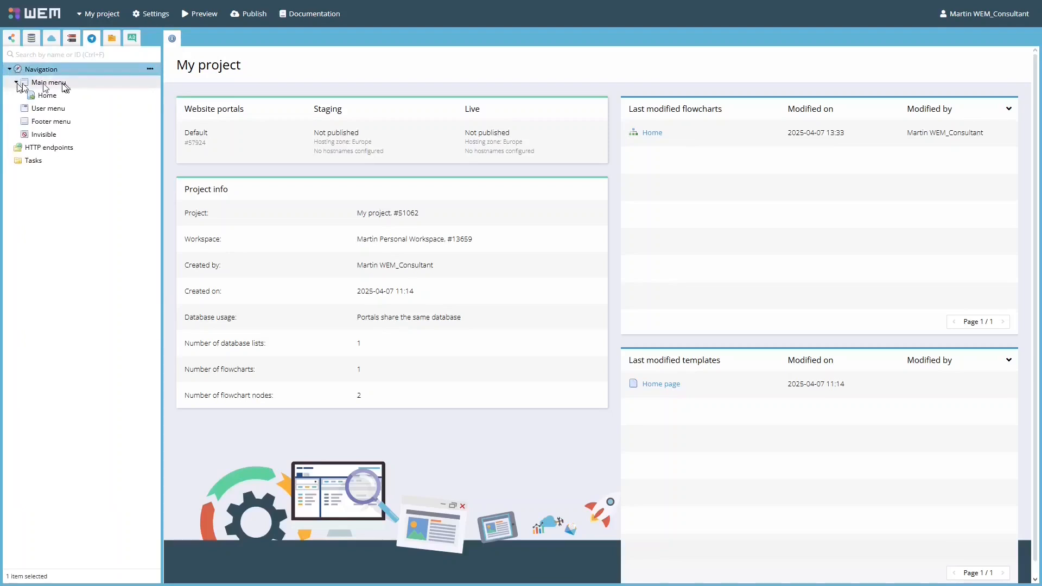
{"action": "left_click", "coordinate": [16, 82]}
{"action": "left_click", "coordinate": [111, 41]}
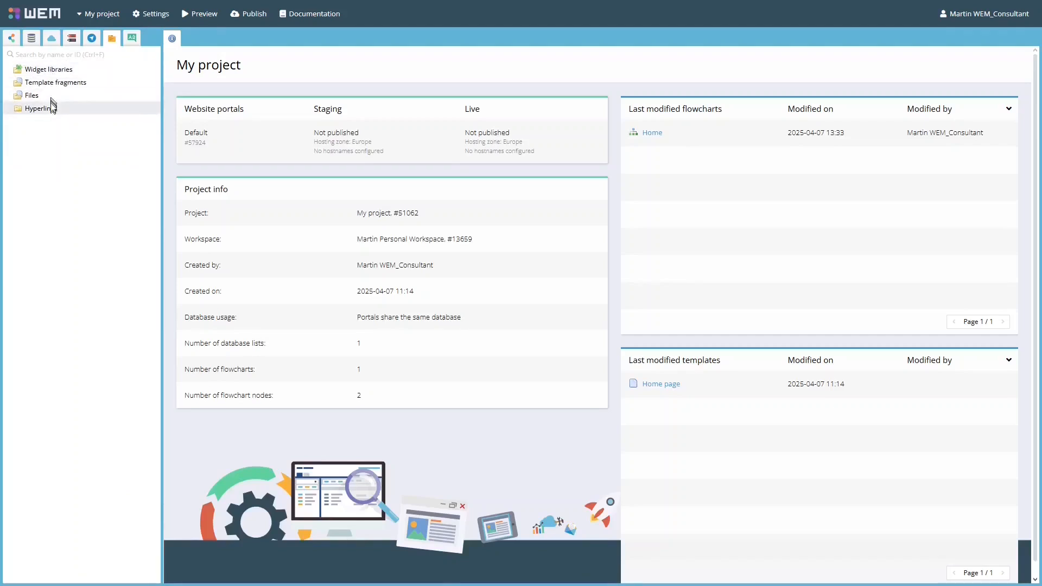
{"action": "left_click", "coordinate": [132, 40]}
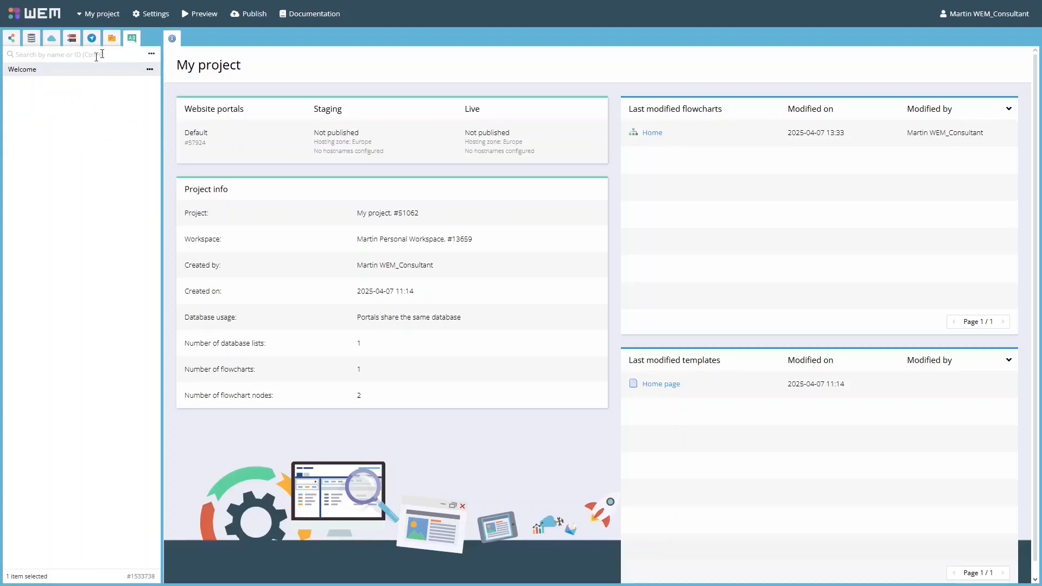
{"action": "left_click", "coordinate": [81, 71]}
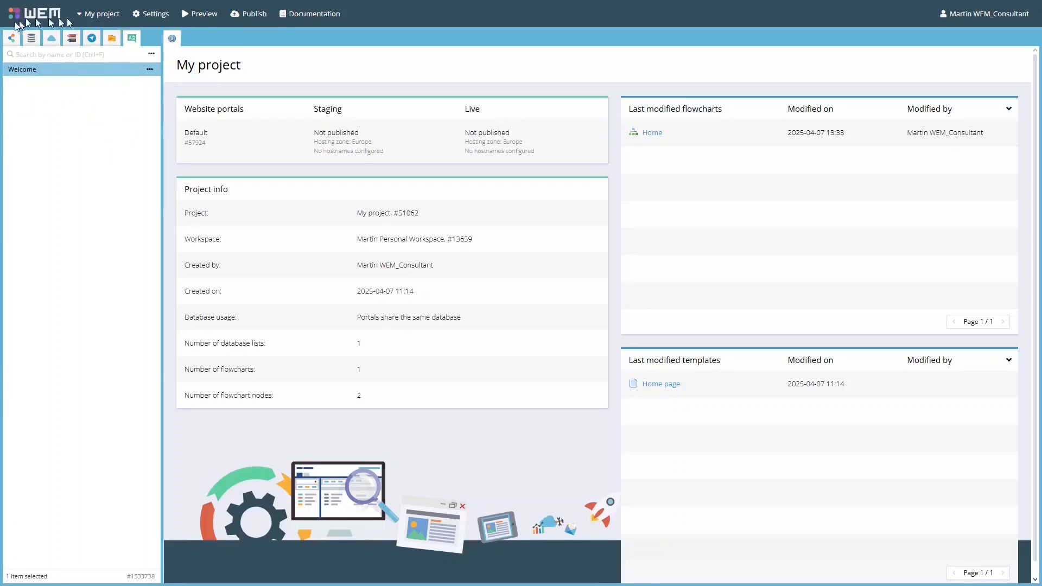
- Connect the Start node to the Home page node in the Home flowchart
{"action": "left_click", "coordinate": [193, 89]}
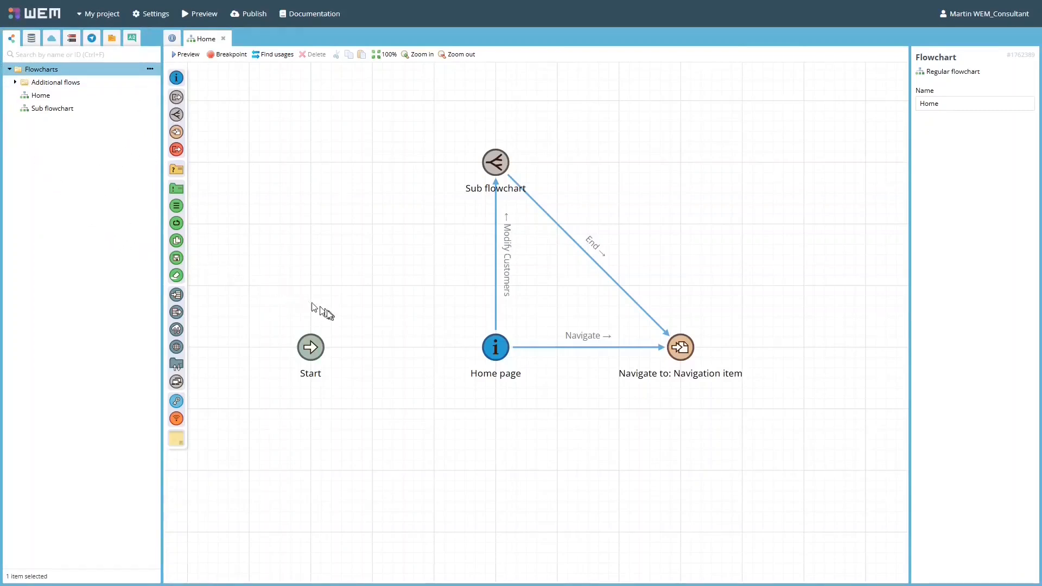
{"action": "left_click_drag", "start_coordinate": [329, 352], "coordinate": [482, 352]}
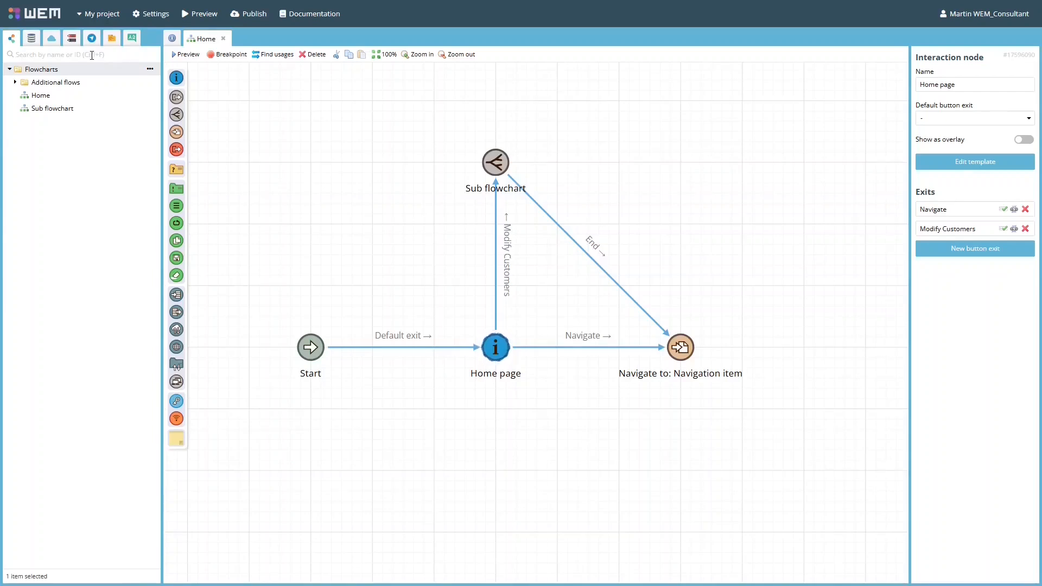
- Expand the Additional flows folder to show Another flowchart, and preview the project
{"action": "left_click", "coordinate": [15, 82]}
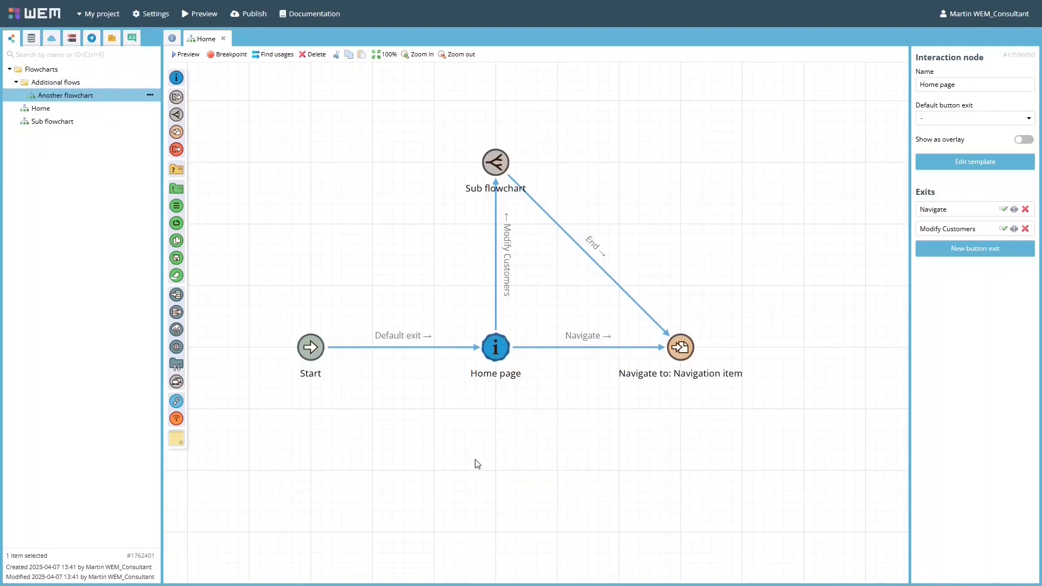
{"action": "mouse_move", "coordinate": [472, 456]}
{"action": "left_mouse_down"}
{"action": "mouse_move", "coordinate": [526, 375]}
{"action": "mouse_move", "coordinate": [427, 461]}
{"action": "mouse_move", "coordinate": [505, 420]}
{"action": "mouse_move", "coordinate": [481, 454]}
{"action": "left_mouse_up"}
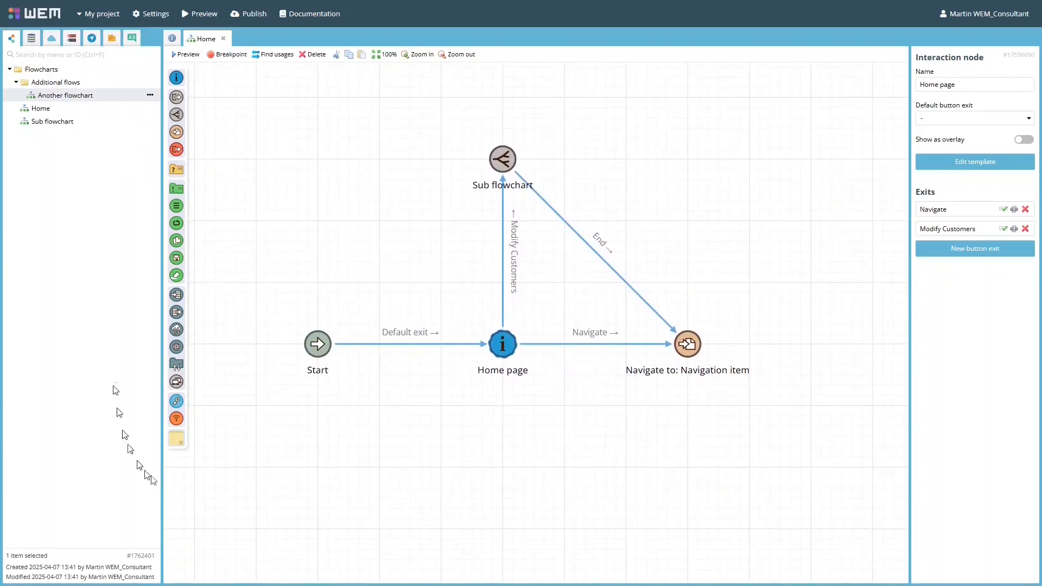
{"action": "left_click", "coordinate": [145, 451]}
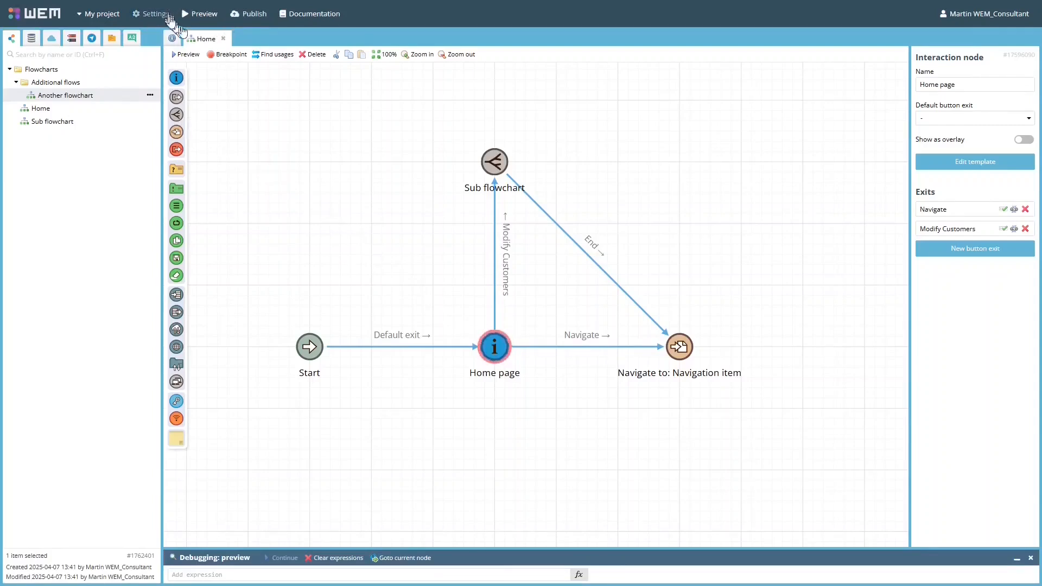
{"action": "left_click", "coordinate": [206, 17]}
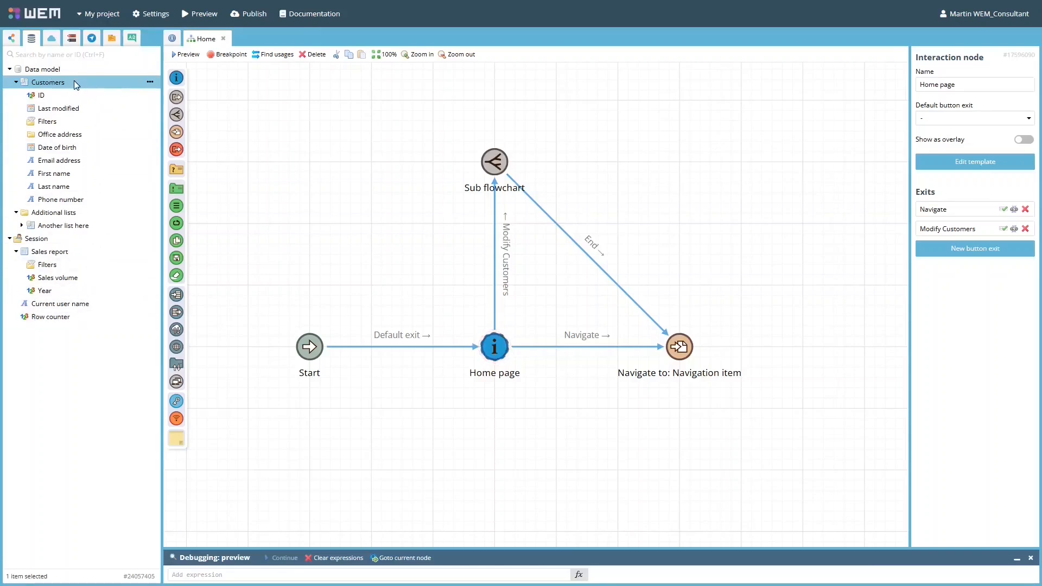
- Examine the Customers fields from Date of birth to Phone number, and the Sales report list and variables under Session
{"action": "left_click", "coordinate": [71, 147]}
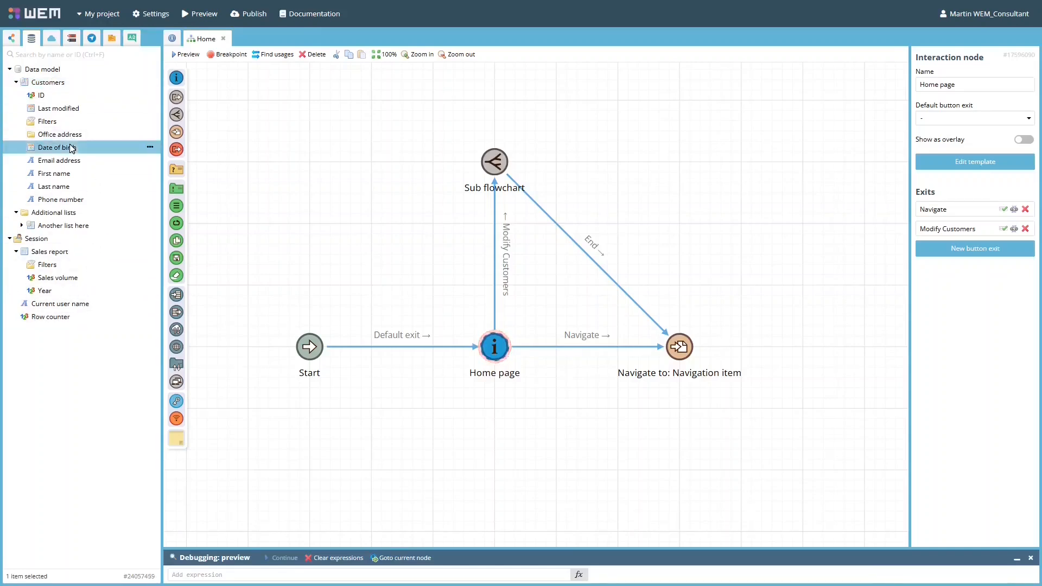
{"action": "left_click", "coordinate": [60, 200], "text": "shift"}
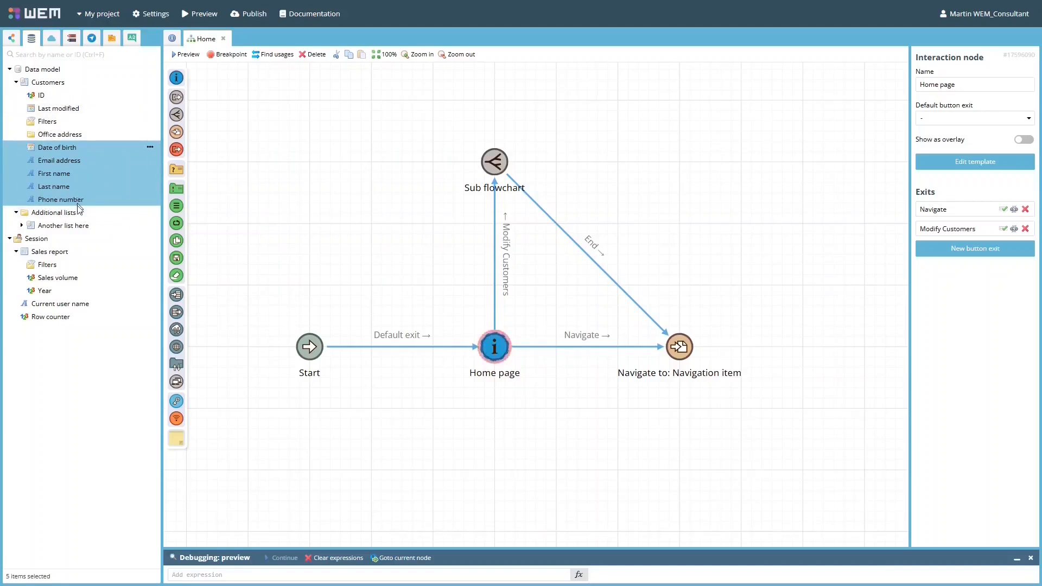
{"action": "left_click_drag", "start_coordinate": [64, 256], "coordinate": [58, 296]}
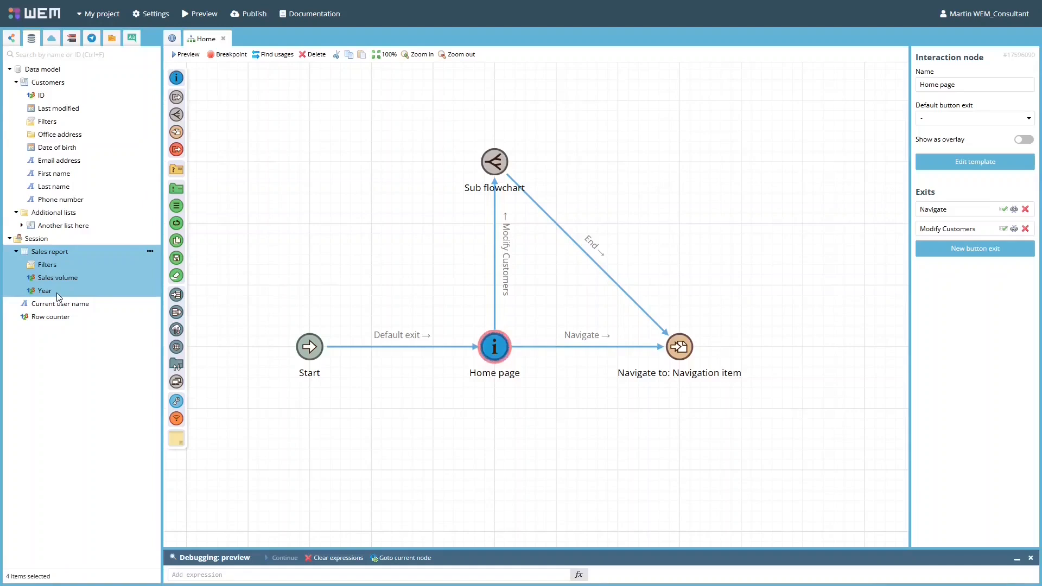
{"action": "left_click_drag", "start_coordinate": [58, 296], "coordinate": [146, 285]}
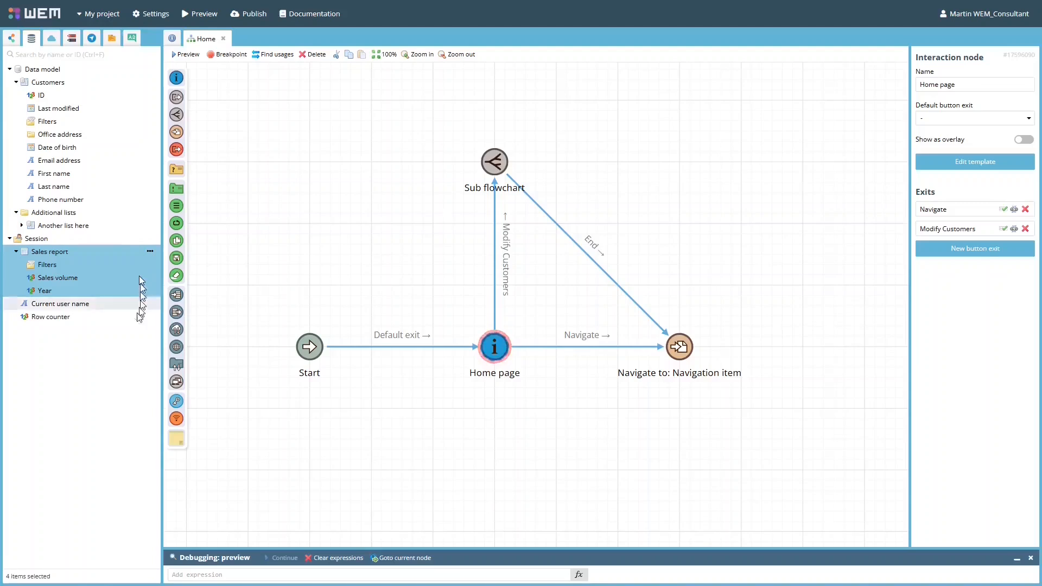
{"action": "left_click", "coordinate": [79, 304]}
{"action": "left_click", "coordinate": [71, 318], "text": "ctrl"}
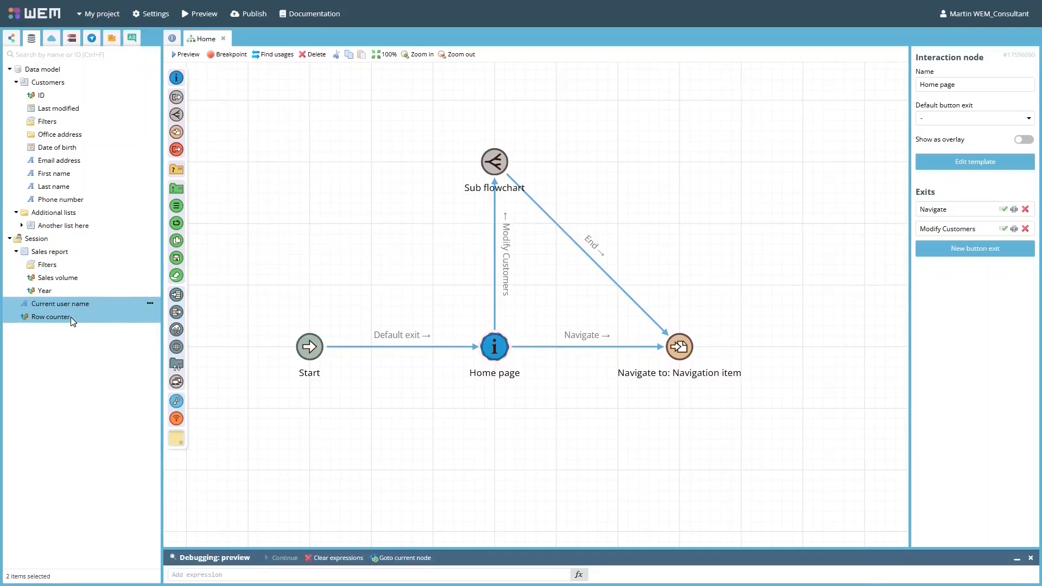
- Examine the Additional lists folder with its list, and the Office address folder within Customers
{"action": "left_click", "coordinate": [70, 214]}
{"action": "left_click", "coordinate": [70, 227], "text": "shift"}
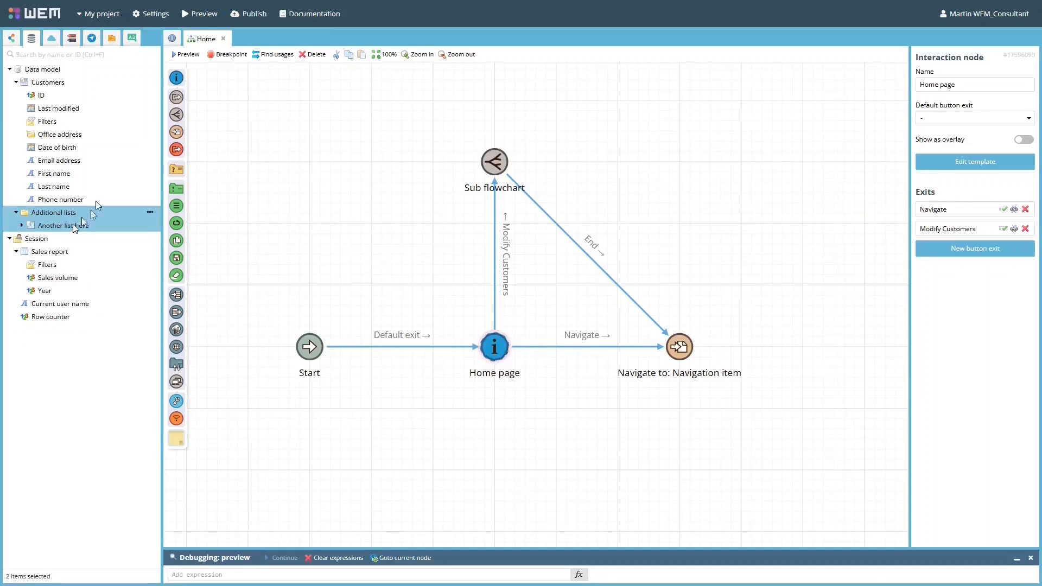
{"action": "left_click", "coordinate": [81, 137]}
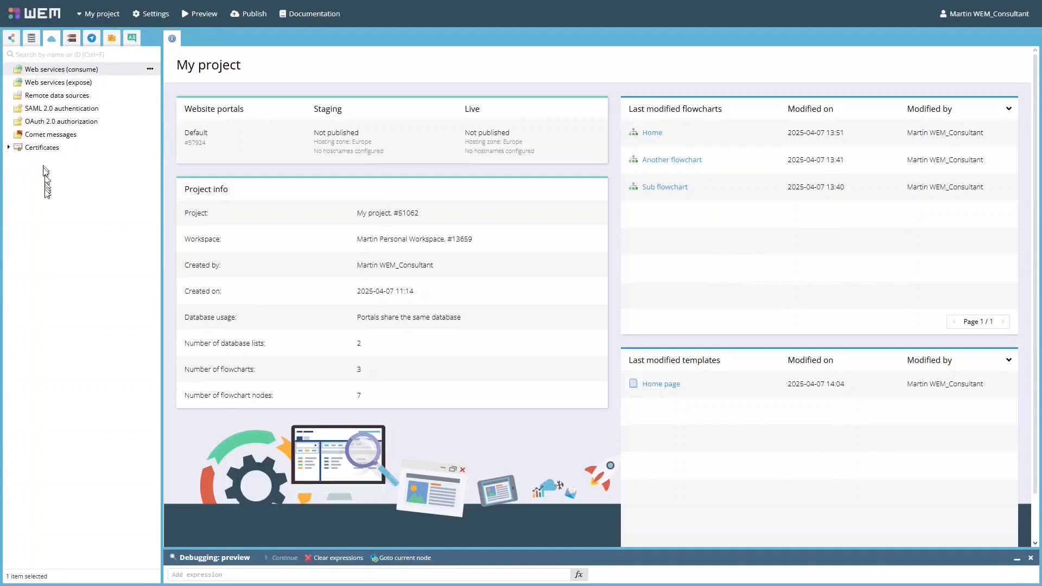
- Examine the consumed and exposed web services, remote data sources, SAML and OAuth folders, and Comet messages
{"action": "left_click", "coordinate": [68, 69]}
{"action": "left_click", "coordinate": [64, 85], "text": "shift"}
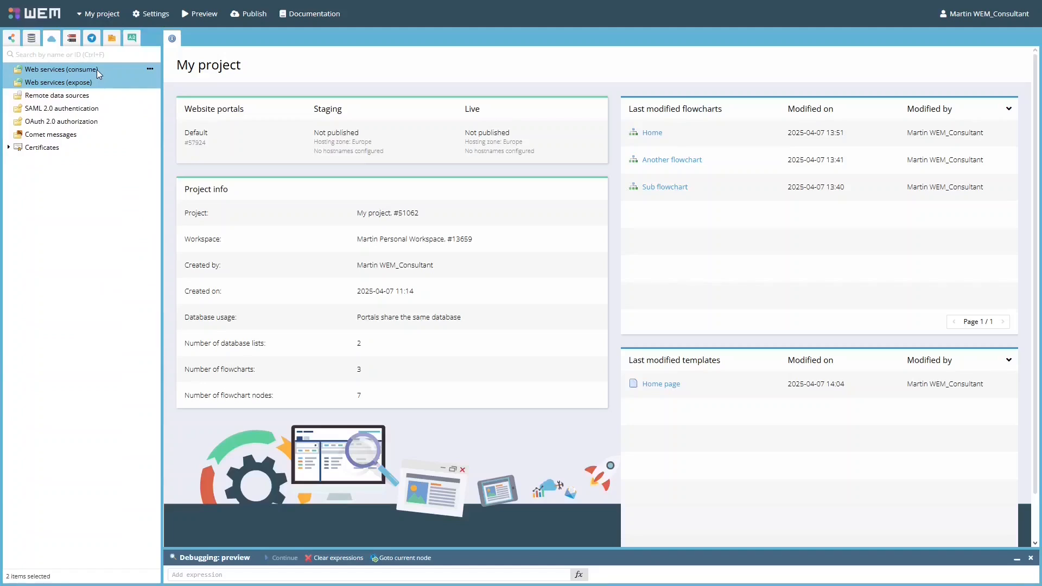
{"action": "left_click", "coordinate": [92, 96]}
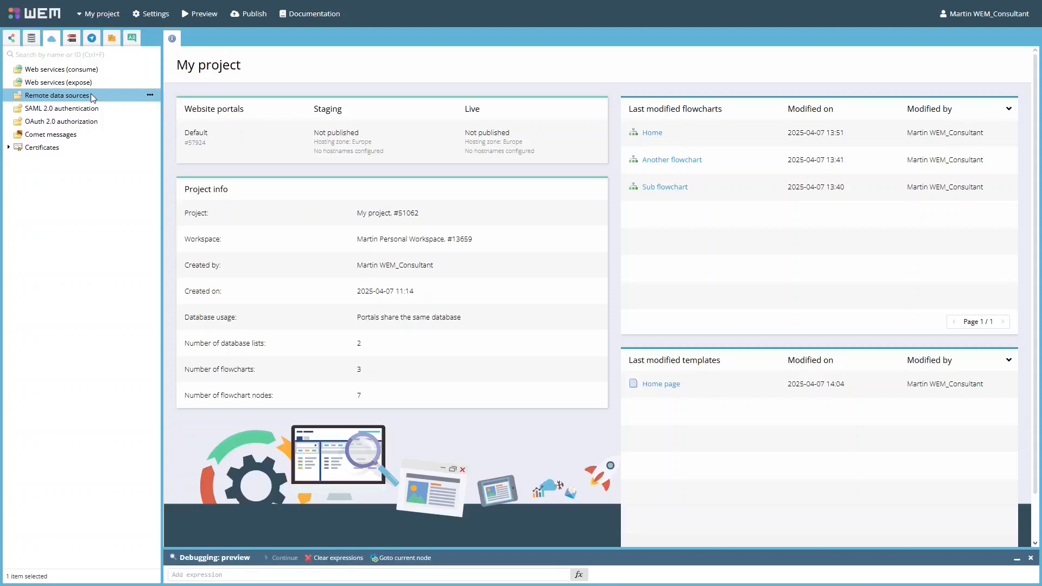
{"action": "left_click", "coordinate": [88, 110]}
{"action": "left_click", "coordinate": [89, 123], "text": "ctrl"}
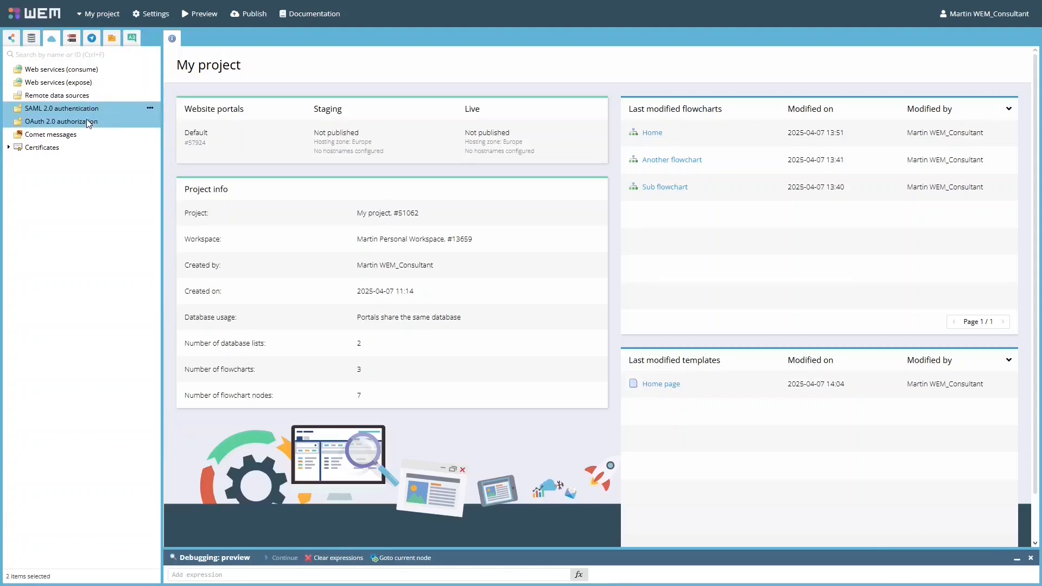
{"action": "mouse_move", "coordinate": [91, 116]}
{"action": "left_mouse_down"}
{"action": "mouse_move", "coordinate": [81, 109]}
{"action": "mouse_move", "coordinate": [81, 135]}
{"action": "mouse_move", "coordinate": [106, 112]}
{"action": "left_mouse_up"}
{"action": "left_click", "coordinate": [74, 137]}
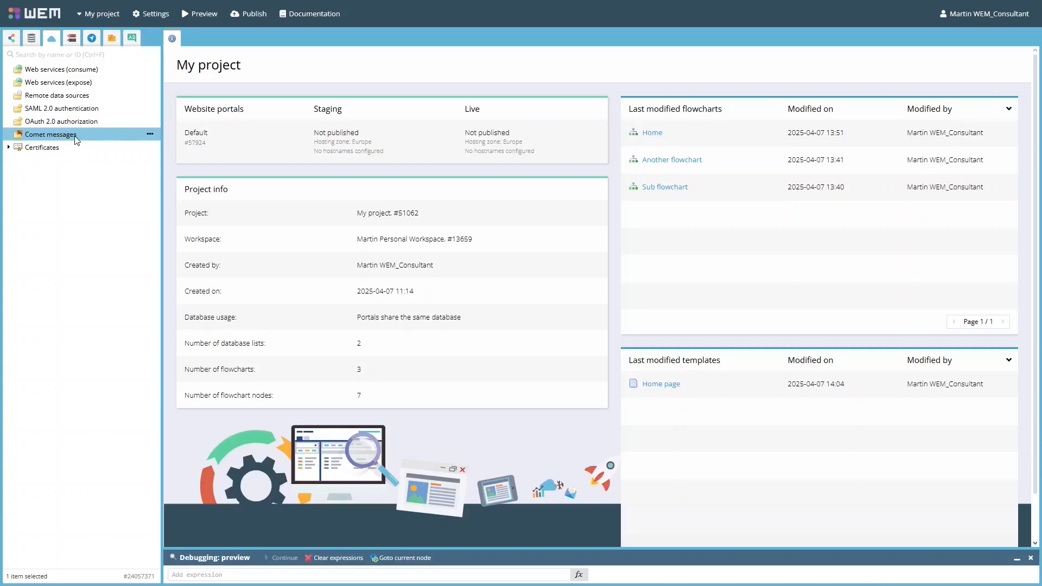
- Expand Certificates and select its subfolders from Client certificates through Trusted servers
{"action": "left_click", "coordinate": [42, 149]}
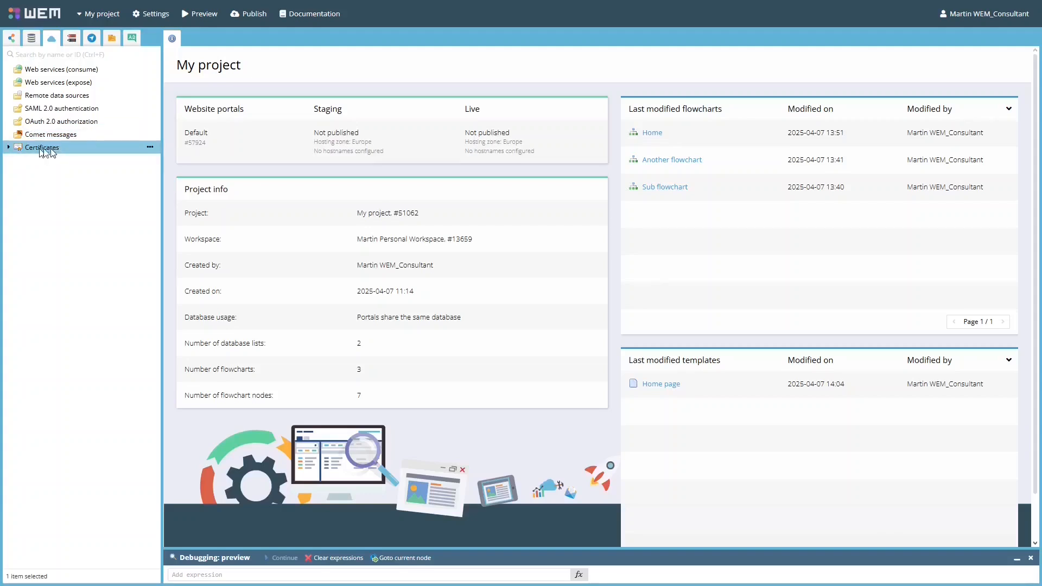
{"action": "left_click", "coordinate": [10, 147]}
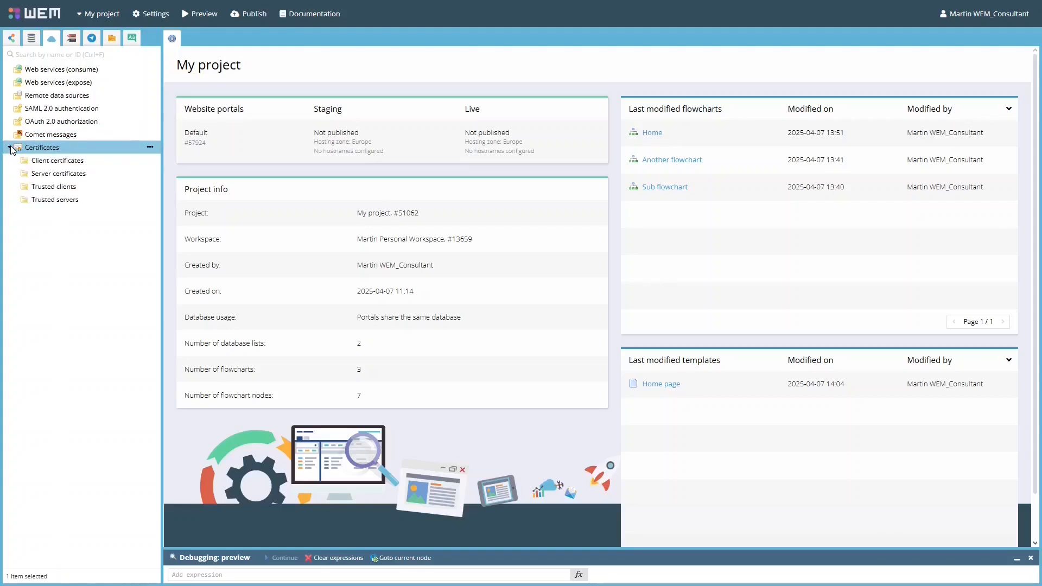
{"action": "left_click", "coordinate": [48, 161]}
{"action": "left_click", "coordinate": [59, 201], "text": "shift"}
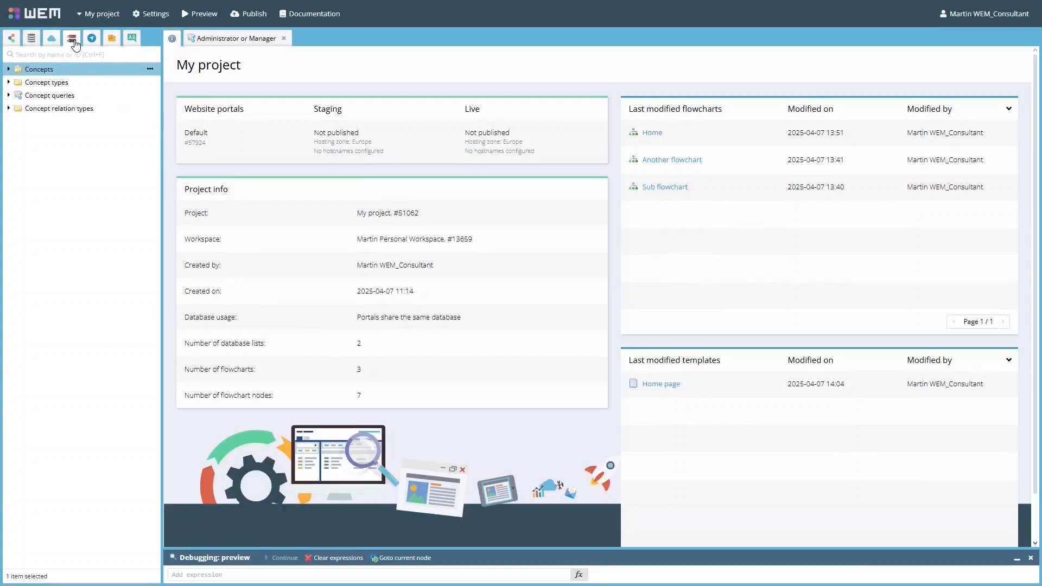
- Expand Concepts and examine the User role folder and the Gender concepts Female, Male and Unknown
{"action": "left_click", "coordinate": [9, 69]}
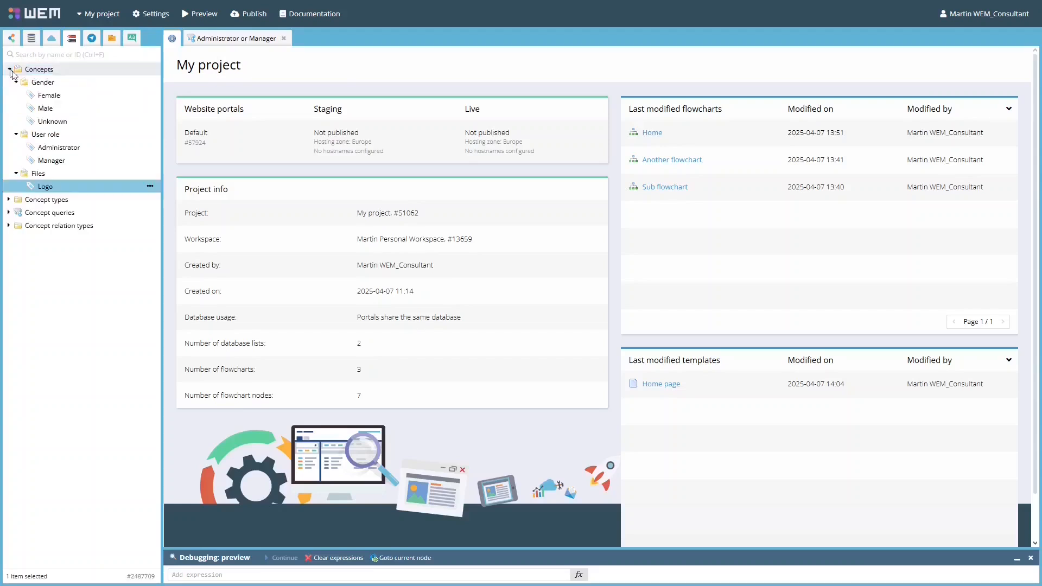
{"action": "left_click", "coordinate": [48, 135]}
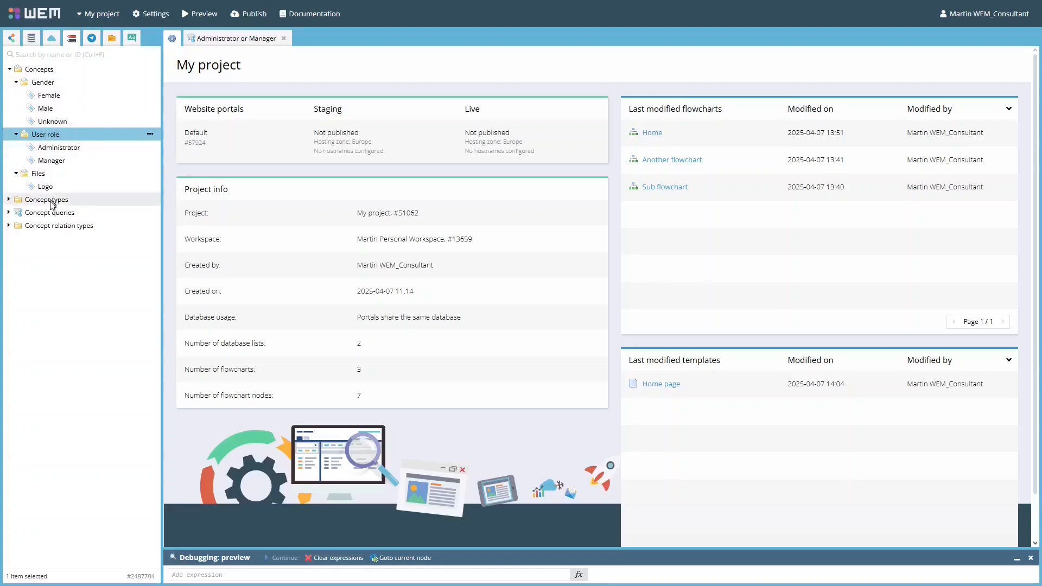
{"action": "left_click", "coordinate": [64, 85]}
{"action": "left_click_drag", "start_coordinate": [63, 94], "coordinate": [63, 126]}
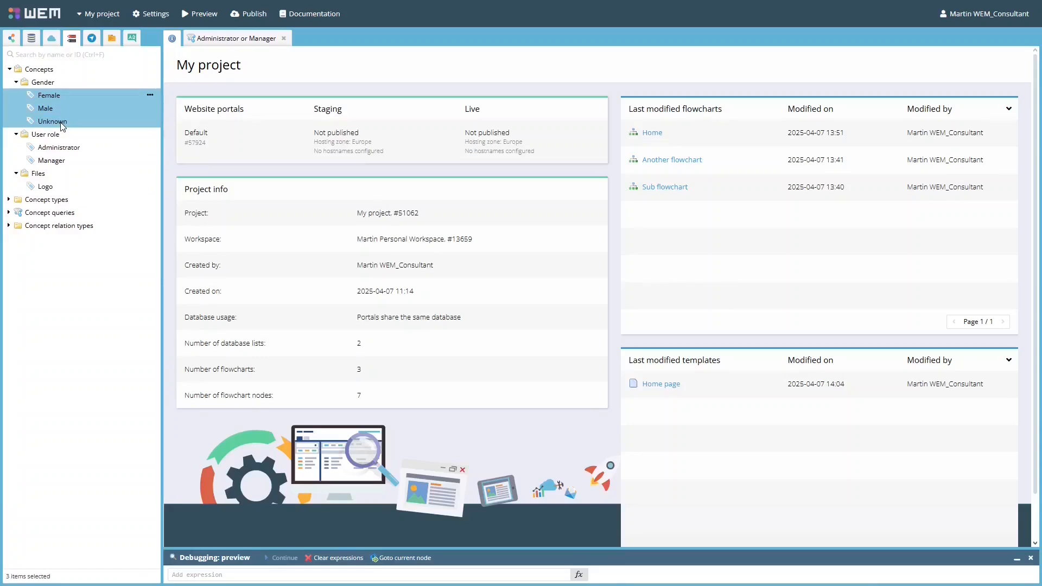
- Examine the concept properties of Files and the consumer types under Concept types, ending with the properties closed
{"action": "left_click", "coordinate": [60, 82]}
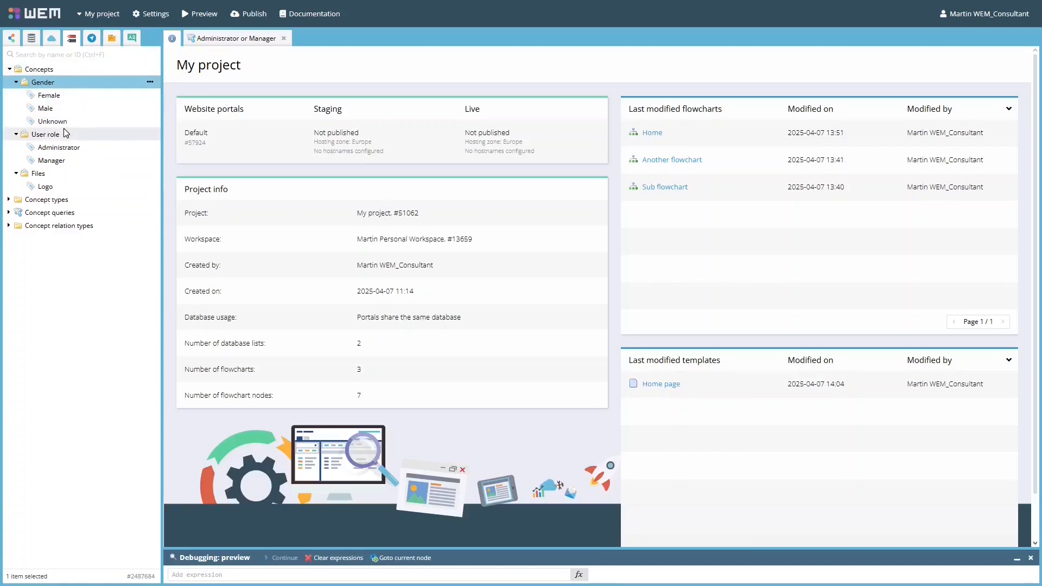
{"action": "right_click", "coordinate": [49, 173]}
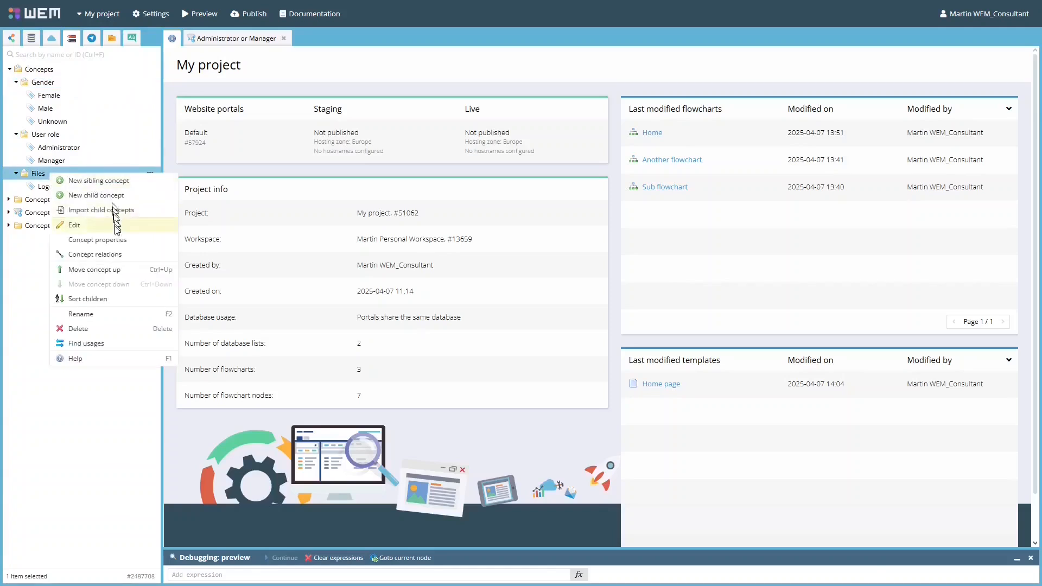
{"action": "left_click", "coordinate": [112, 239]}
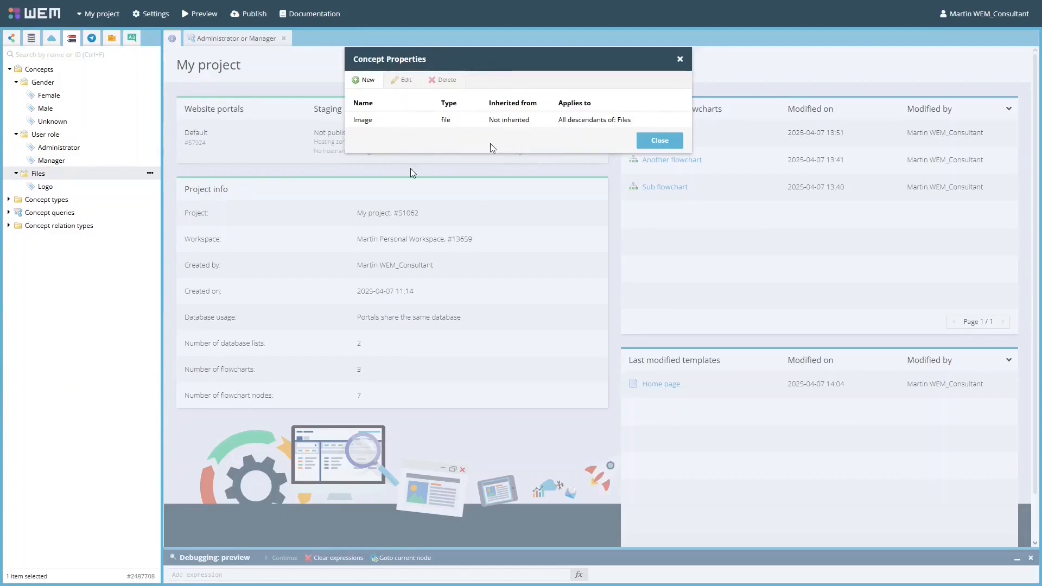
{"action": "left_click", "coordinate": [8, 201]}
{"action": "left_click", "coordinate": [59, 226]}
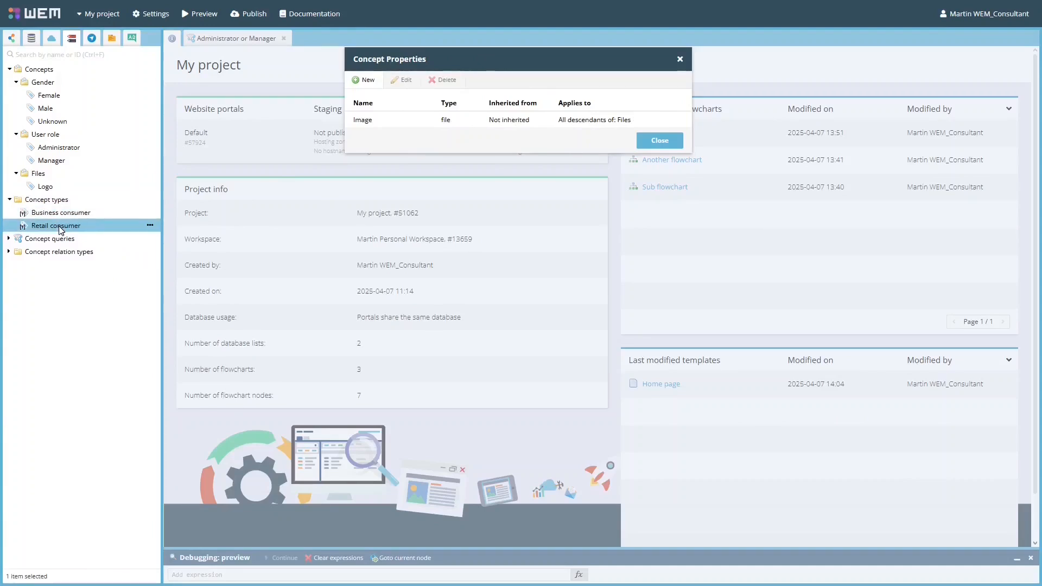
{"action": "left_click", "coordinate": [660, 141]}
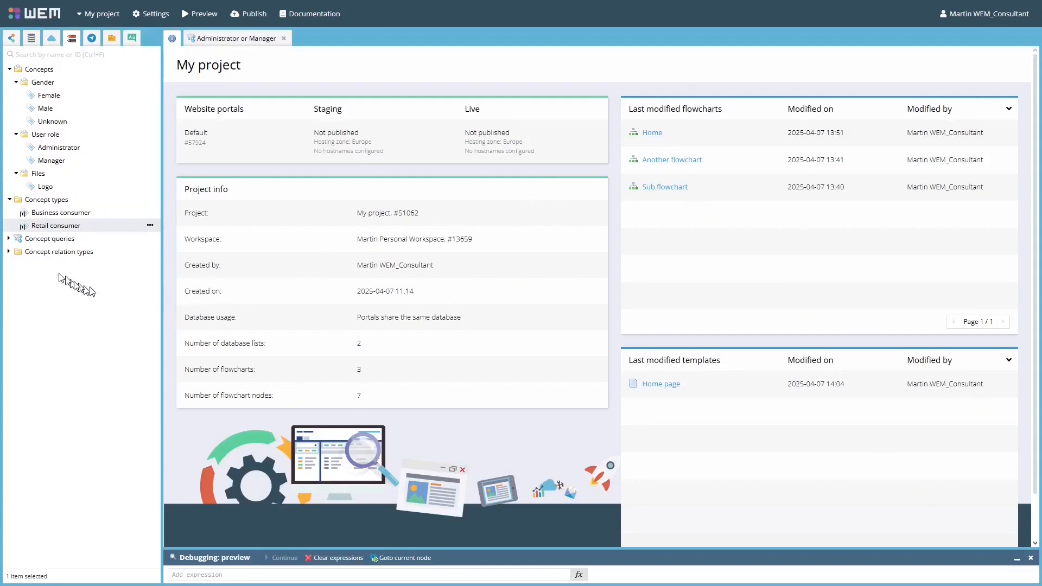
- Expand Concept queries and Concept relation types, and open the Administrator or Manager query
{"action": "left_click", "coordinate": [9, 239]}
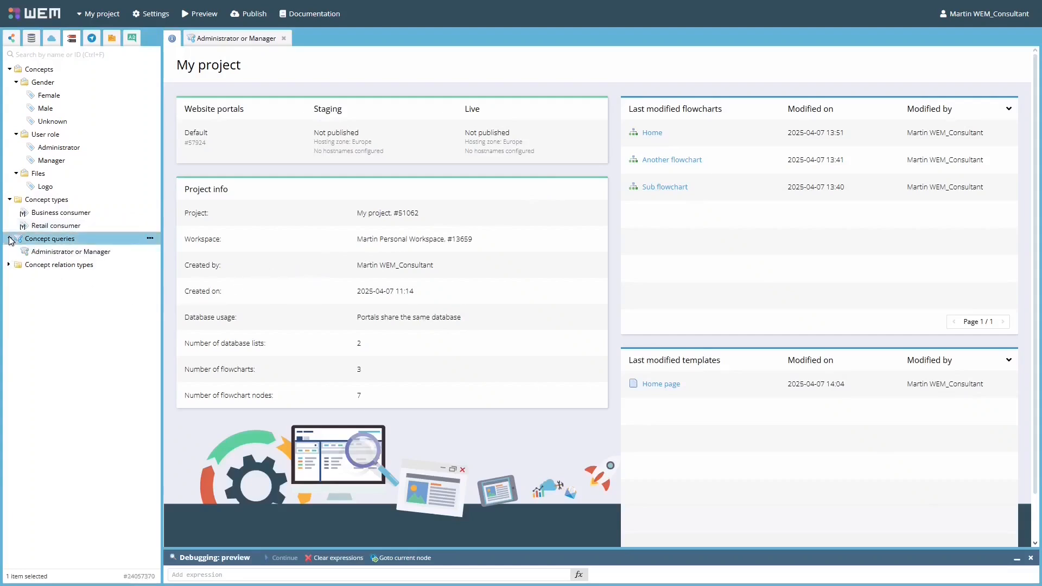
{"action": "left_click", "coordinate": [9, 265]}
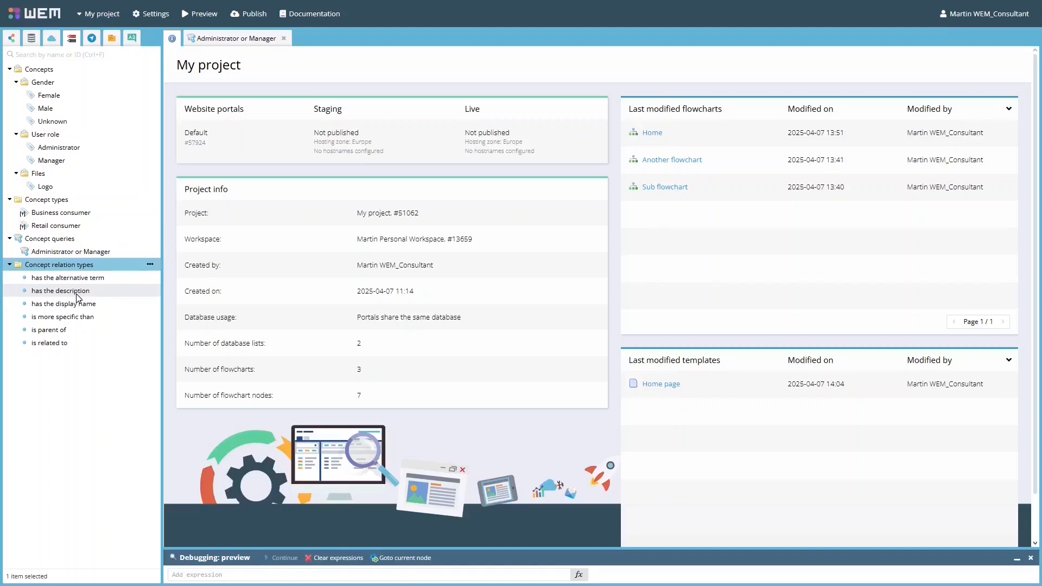
{"action": "double_click", "coordinate": [80, 252]}
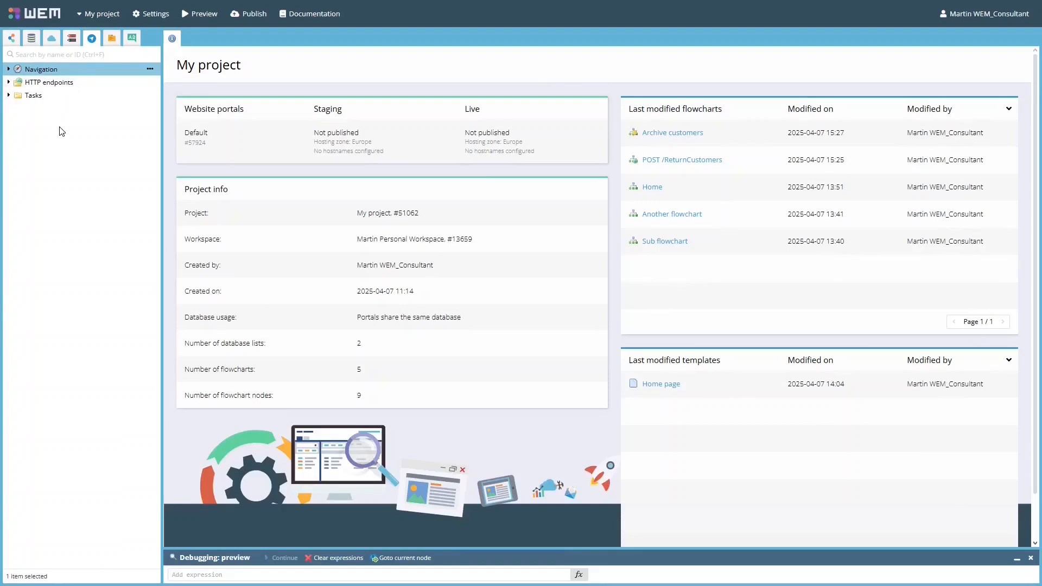
- Expand Navigation and examine the Main menu, User menu, Footer menu and Invisible folders
{"action": "left_click", "coordinate": [8, 70]}
{"action": "left_click", "coordinate": [50, 82]}
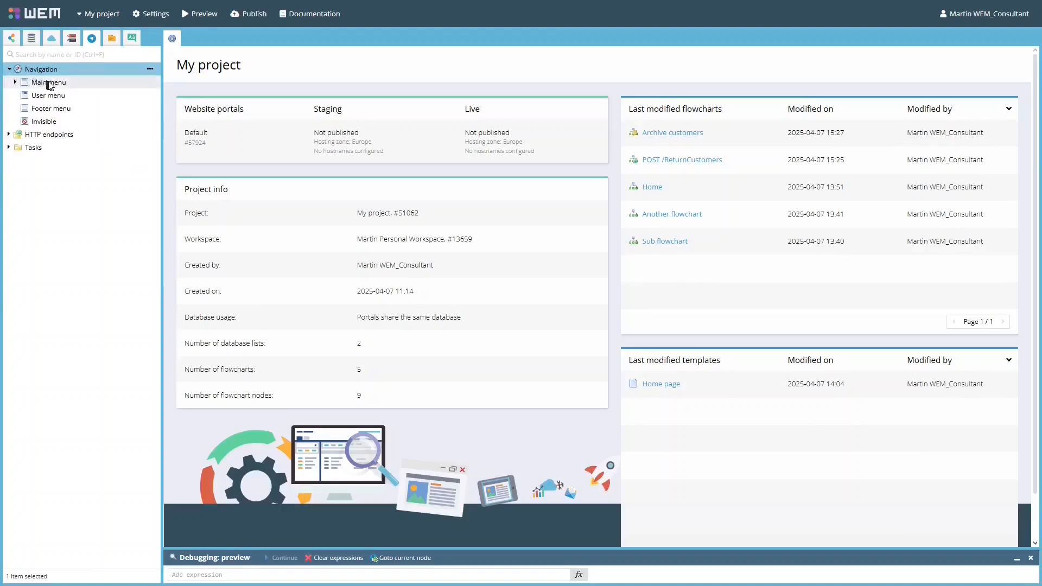
{"action": "left_click", "coordinate": [48, 110], "text": "shift"}
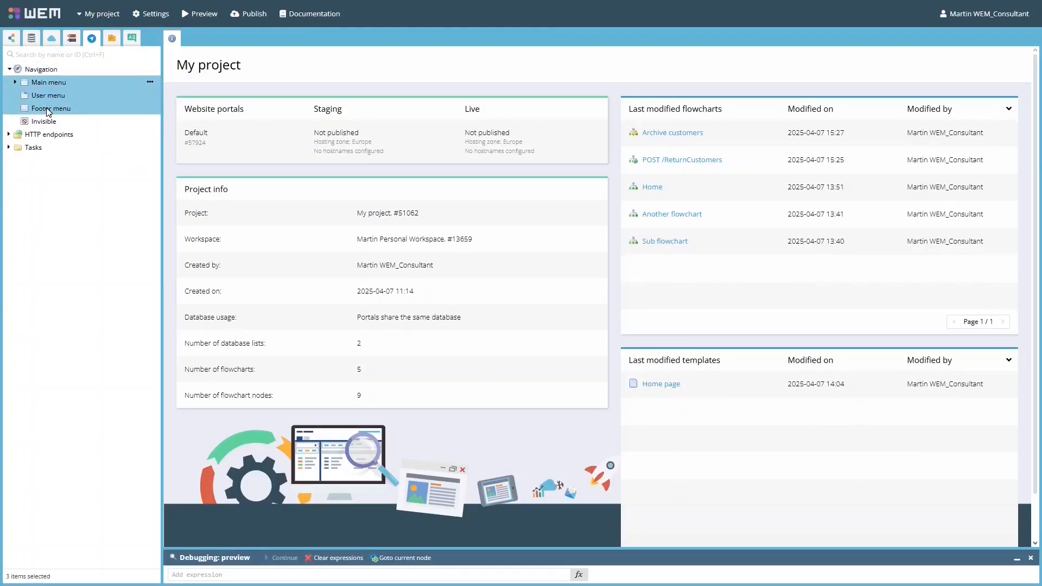
{"action": "left_click", "coordinate": [43, 123]}
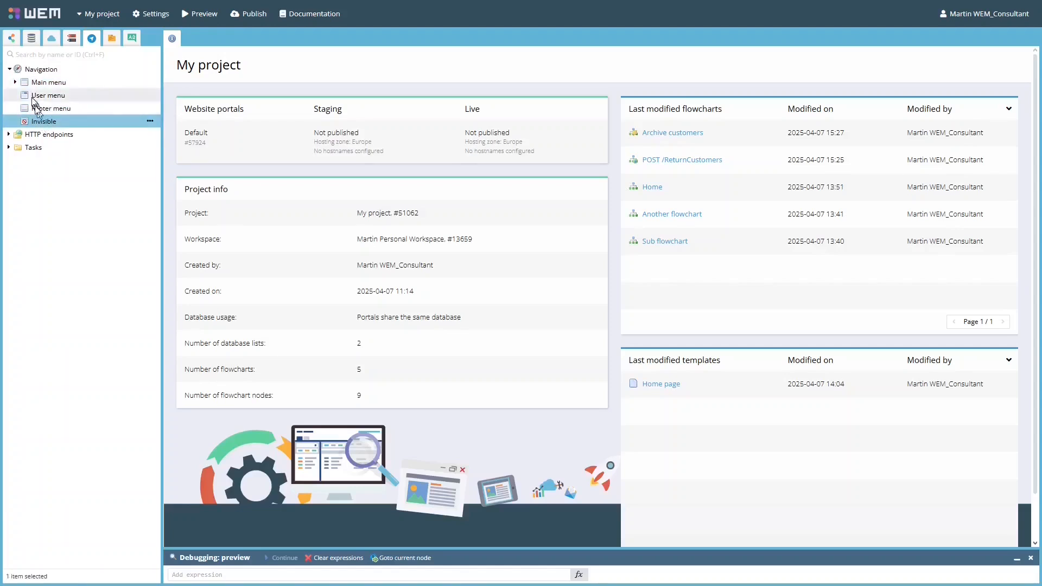
- Examine the Navigation item in the Main menu, including its visibility expression and URL path, without saving changes
{"action": "left_click", "coordinate": [16, 82]}
{"action": "left_click", "coordinate": [43, 109]}
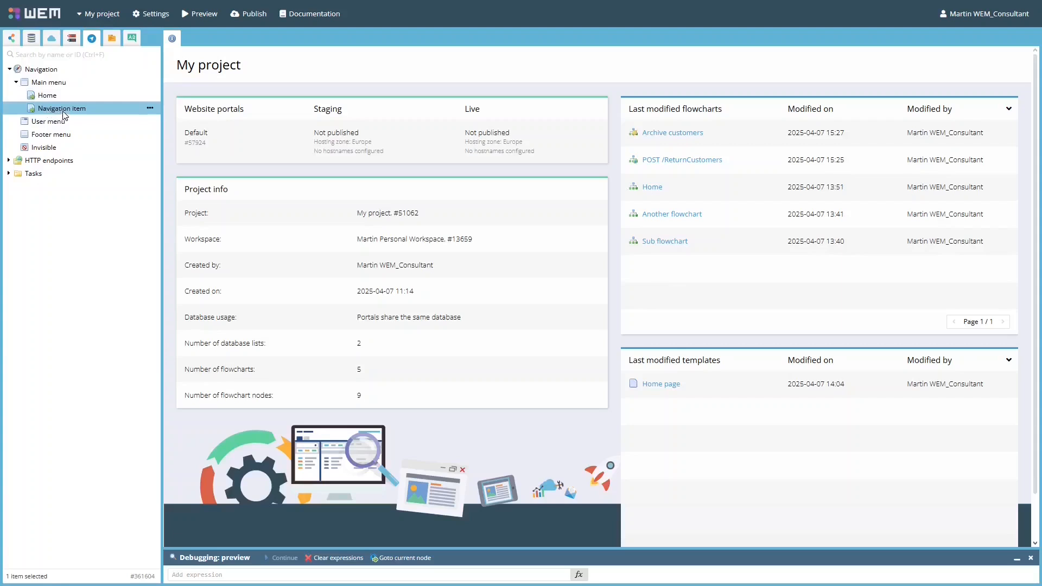
{"action": "double_click", "coordinate": [47, 110]}
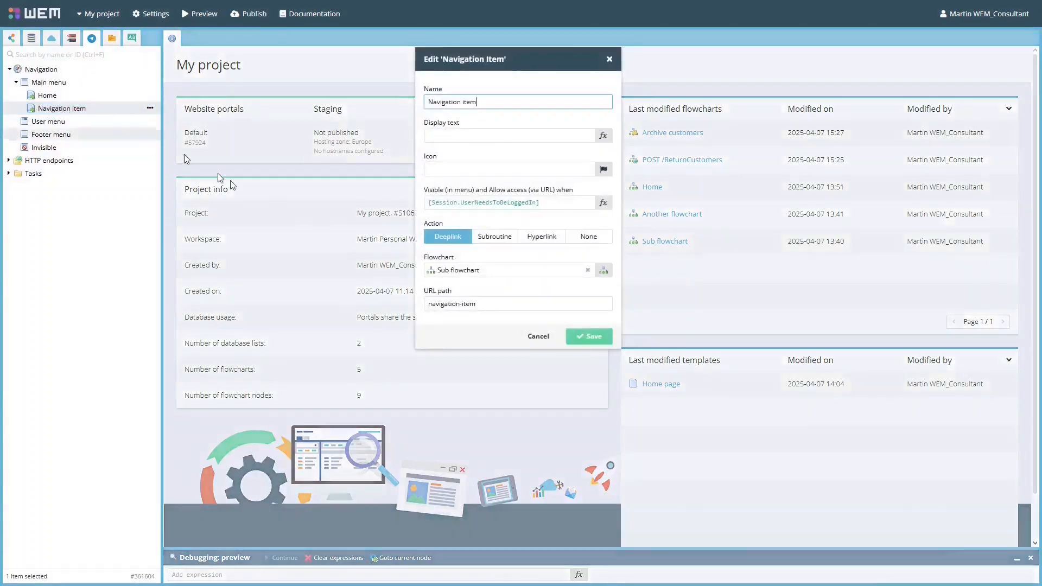
{"action": "left_click", "coordinate": [518, 209]}
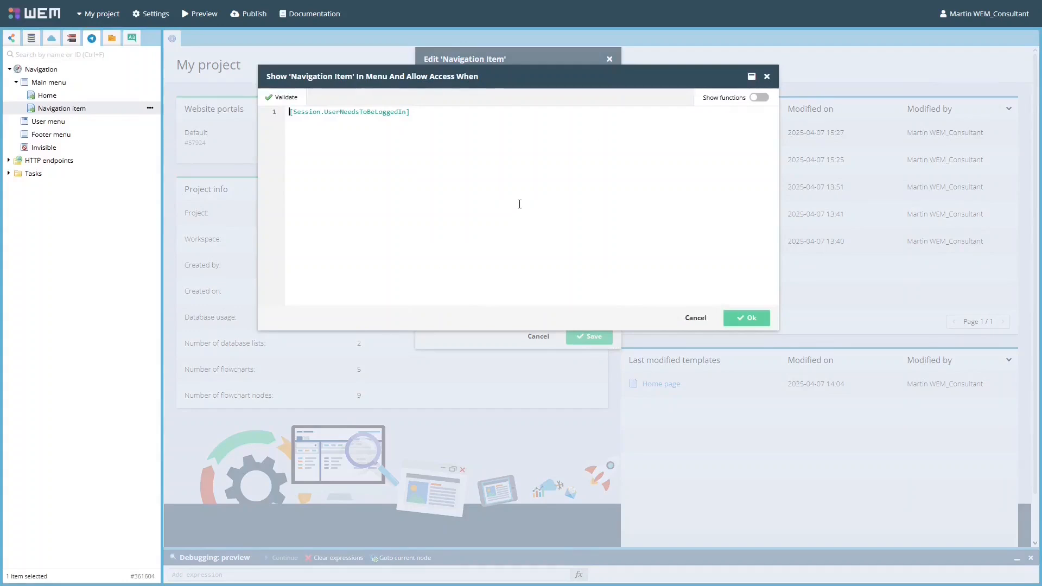
{"action": "left_click_drag", "start_coordinate": [426, 111], "coordinate": [288, 111]}
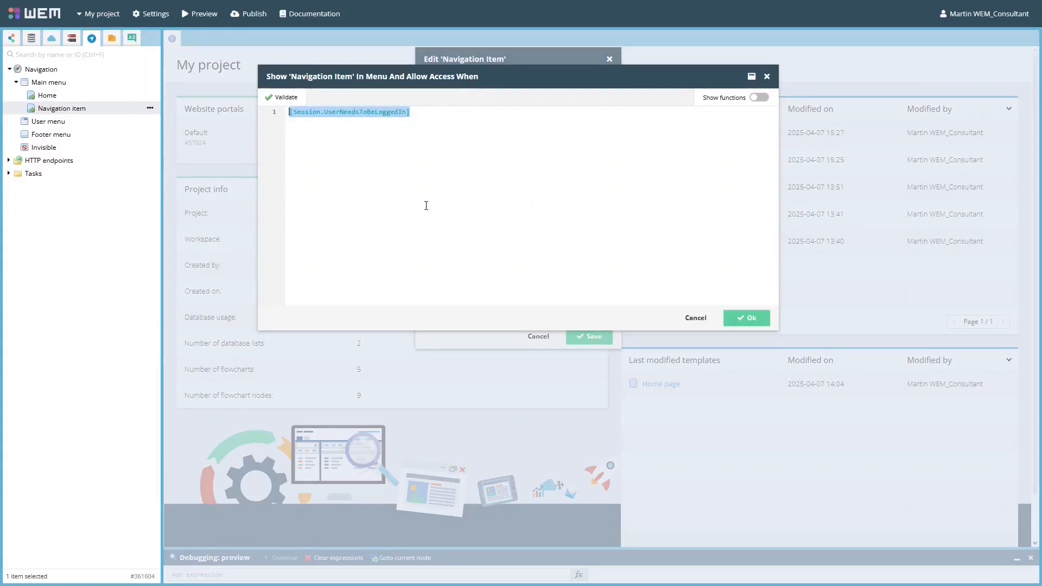
{"action": "left_click", "coordinate": [700, 320]}
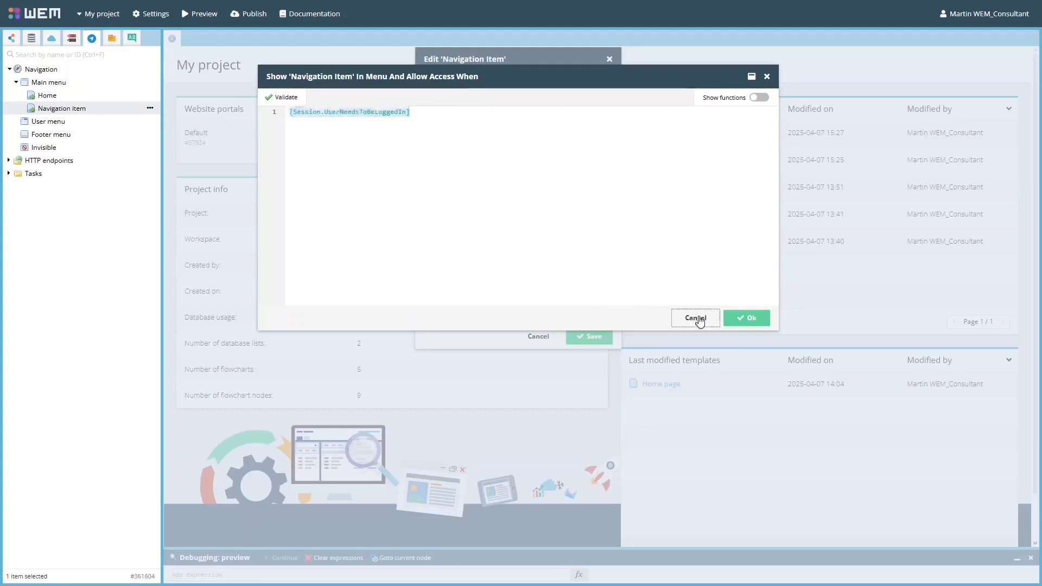
{"action": "left_click_drag", "start_coordinate": [495, 305], "coordinate": [427, 305]}
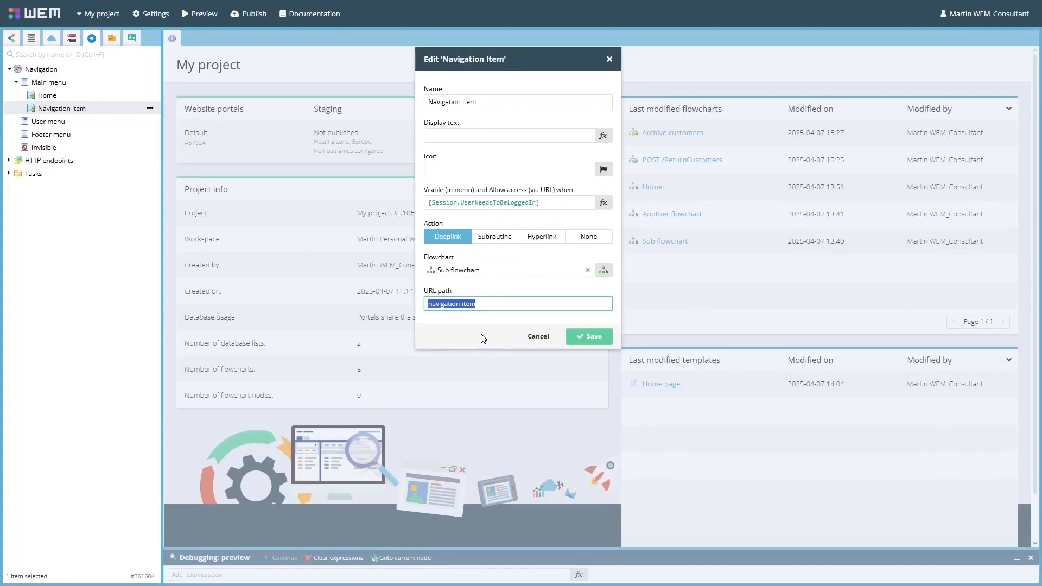
{"action": "left_click", "coordinate": [538, 336]}
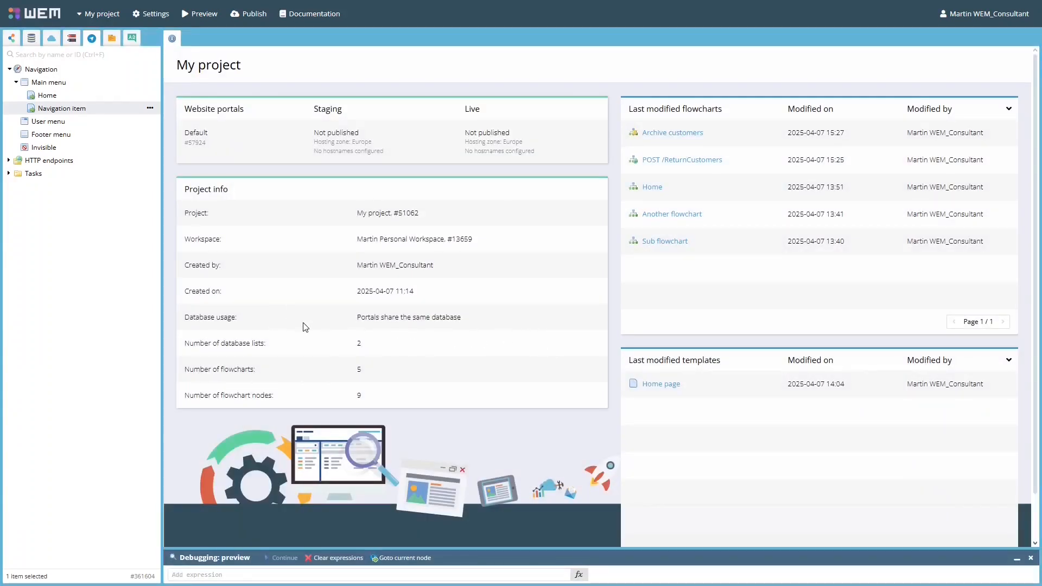
- Expand HTTP endpoints and Tasks, and examine the items they contain
{"action": "left_click", "coordinate": [9, 161]}
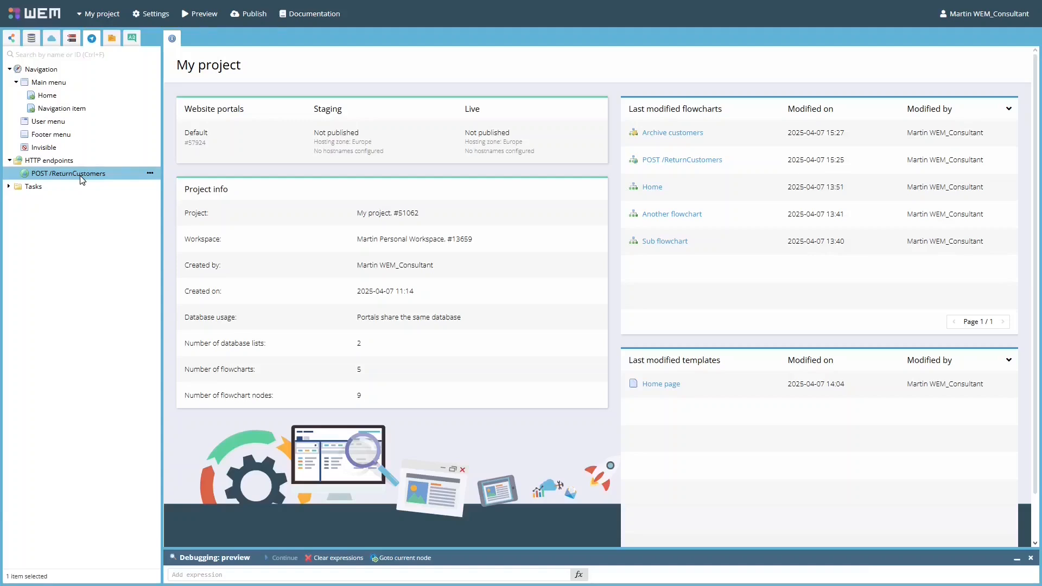
{"action": "left_click", "coordinate": [9, 186]}
{"action": "left_click", "coordinate": [60, 200]}
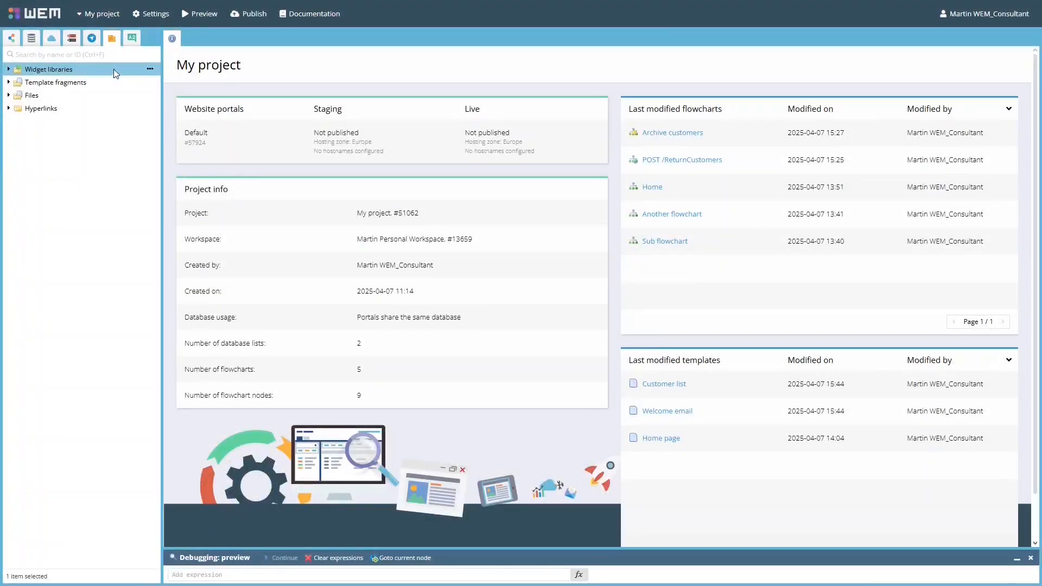
- Expand Widget libraries, examine the widgets of the Advanced input library and collapse that library
{"action": "left_click", "coordinate": [10, 70]}
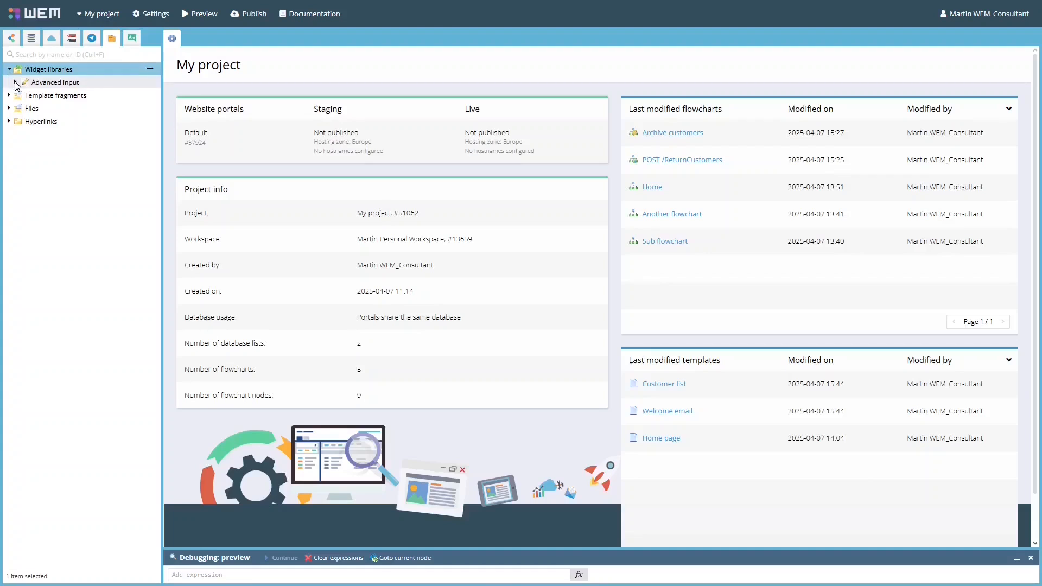
{"action": "left_click", "coordinate": [16, 83]}
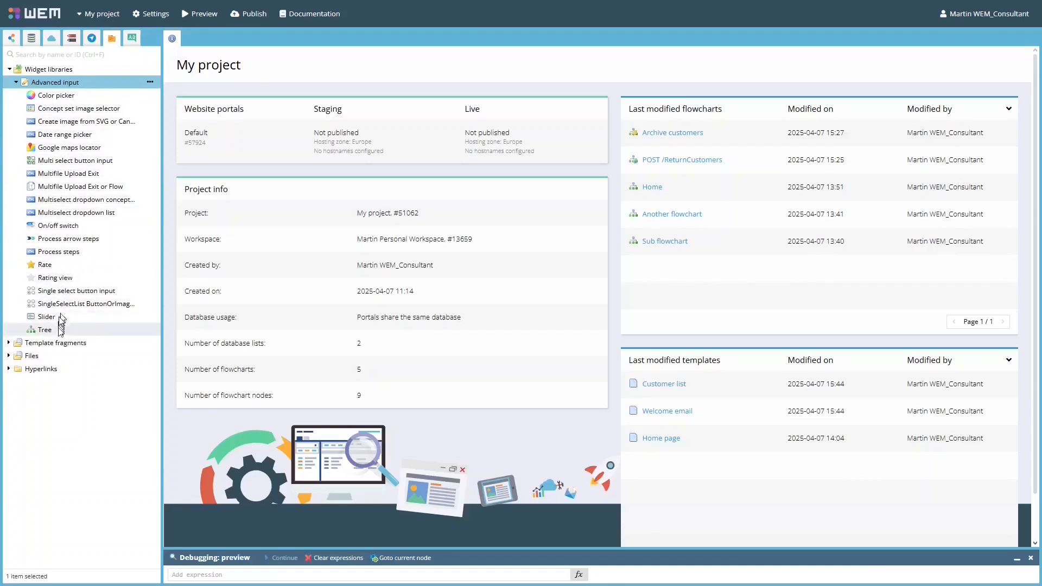
{"action": "left_click", "coordinate": [15, 83]}
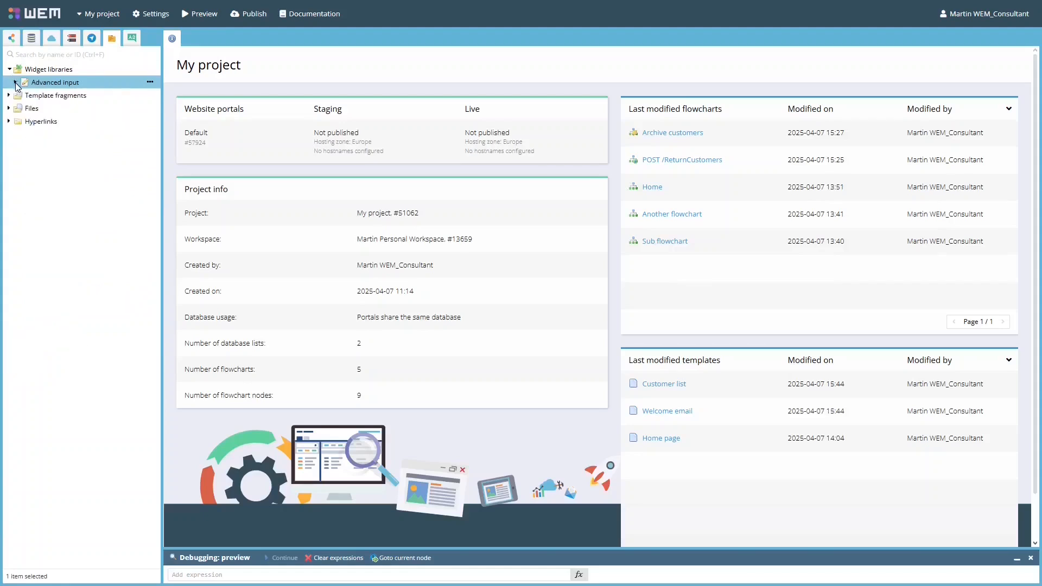
- Examine the Customer list and Welcome email template fragments, and expand the Files and Hyperlinks folders
{"action": "left_click", "coordinate": [9, 96]}
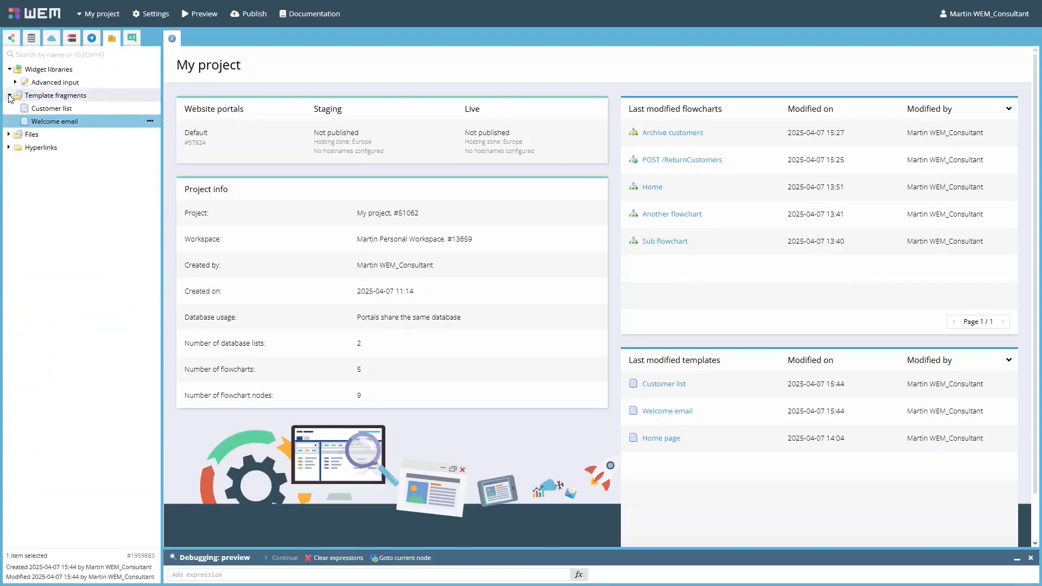
{"action": "left_click", "coordinate": [74, 110]}
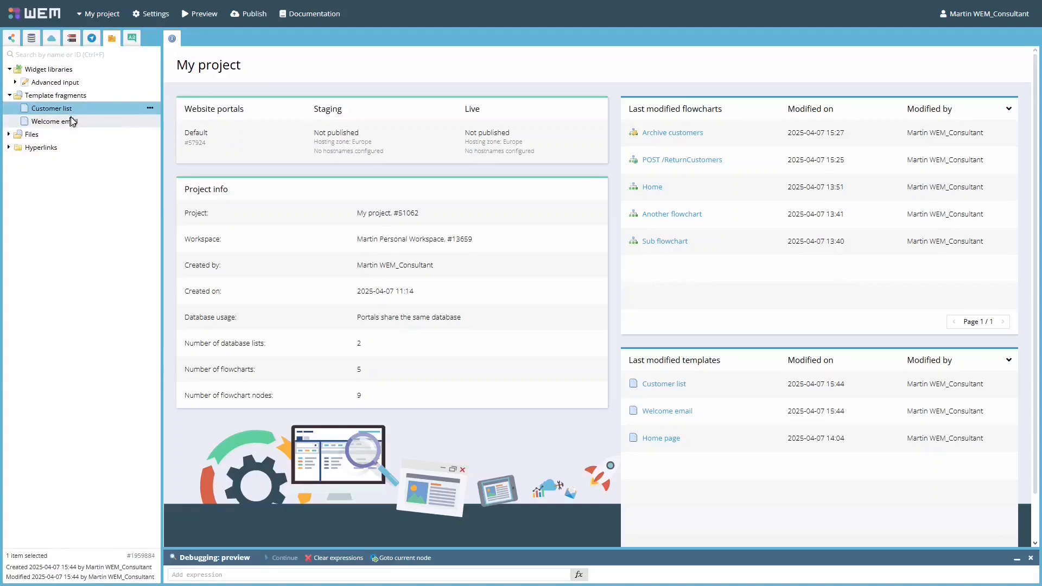
{"action": "left_click", "coordinate": [70, 123]}
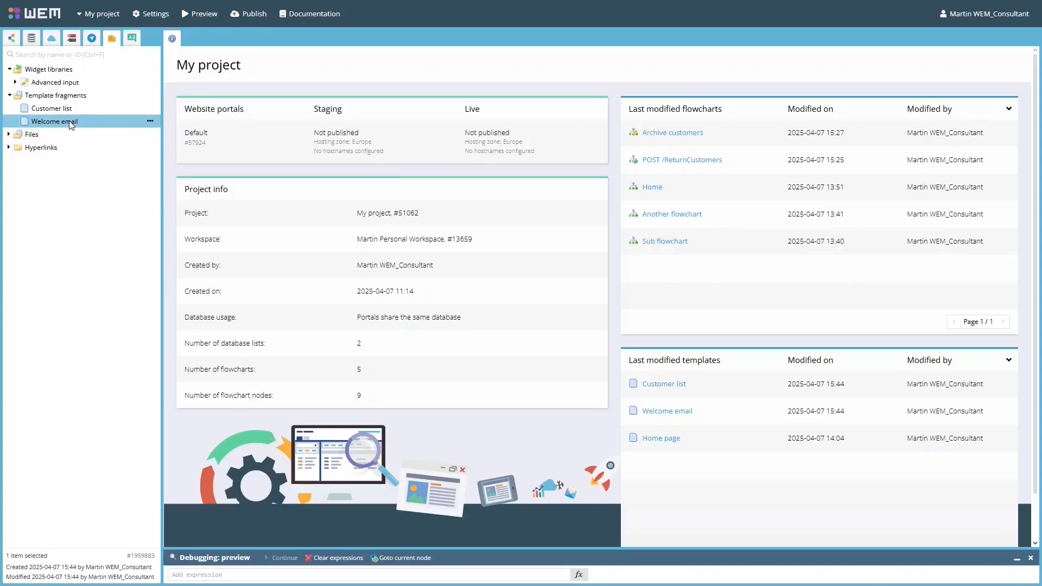
{"action": "left_click", "coordinate": [10, 134]}
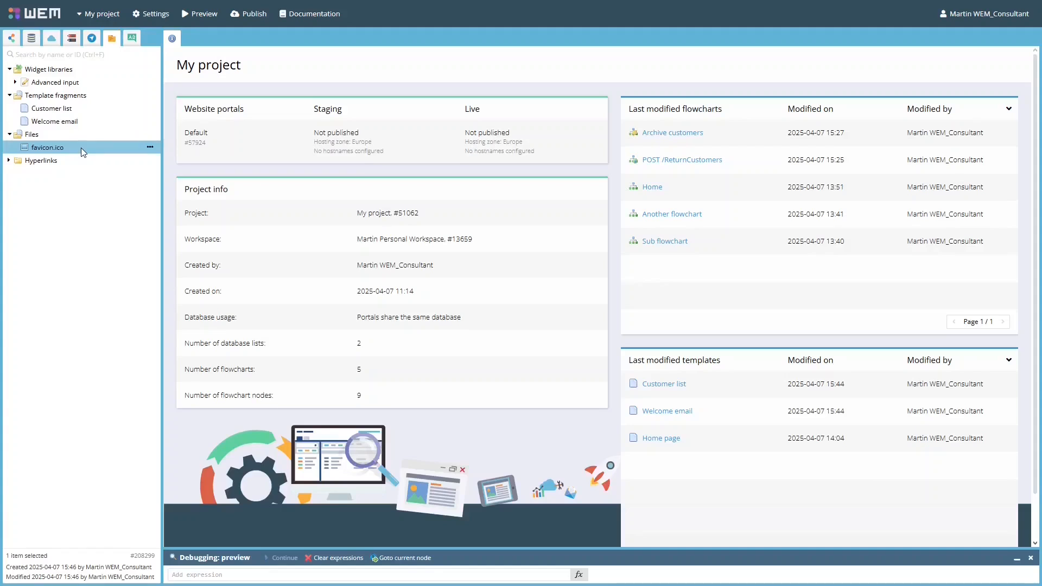
{"action": "left_click", "coordinate": [9, 161]}
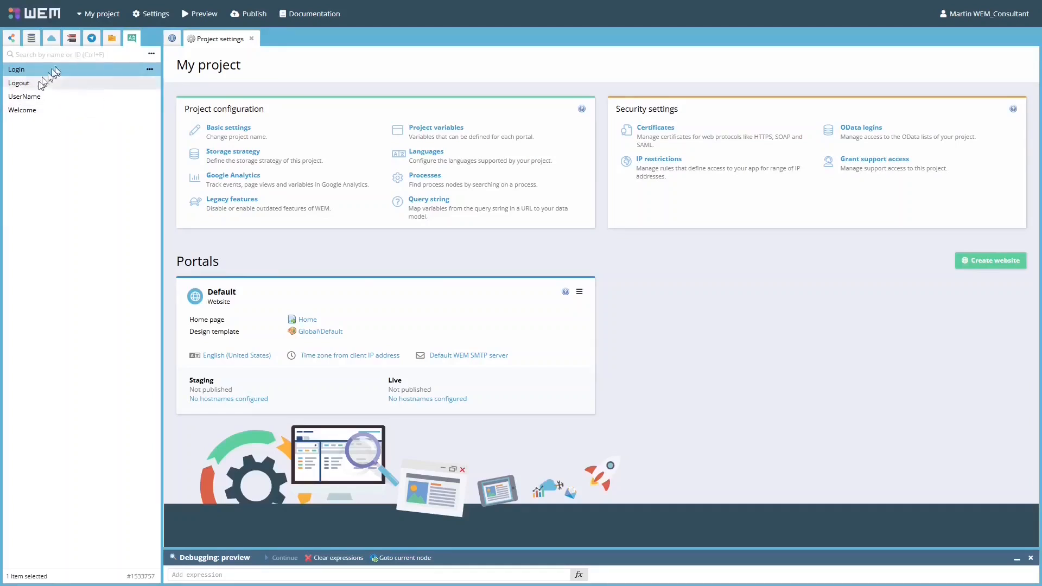
- Examine the translations of the Login localized text and the project's available languages, including the option to add a language
{"action": "double_click", "coordinate": [81, 72]}
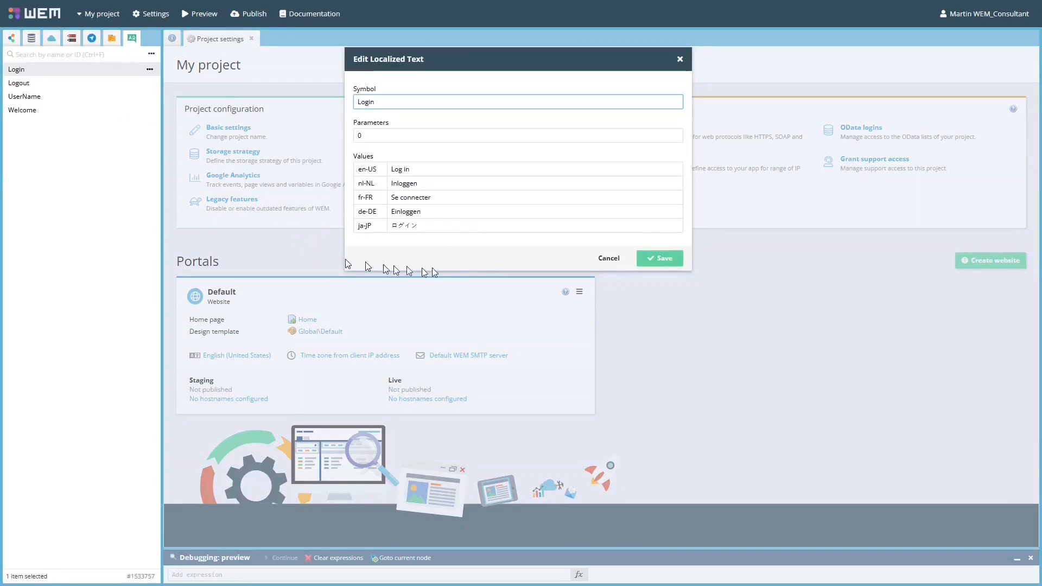
{"action": "left_click", "coordinate": [610, 259]}
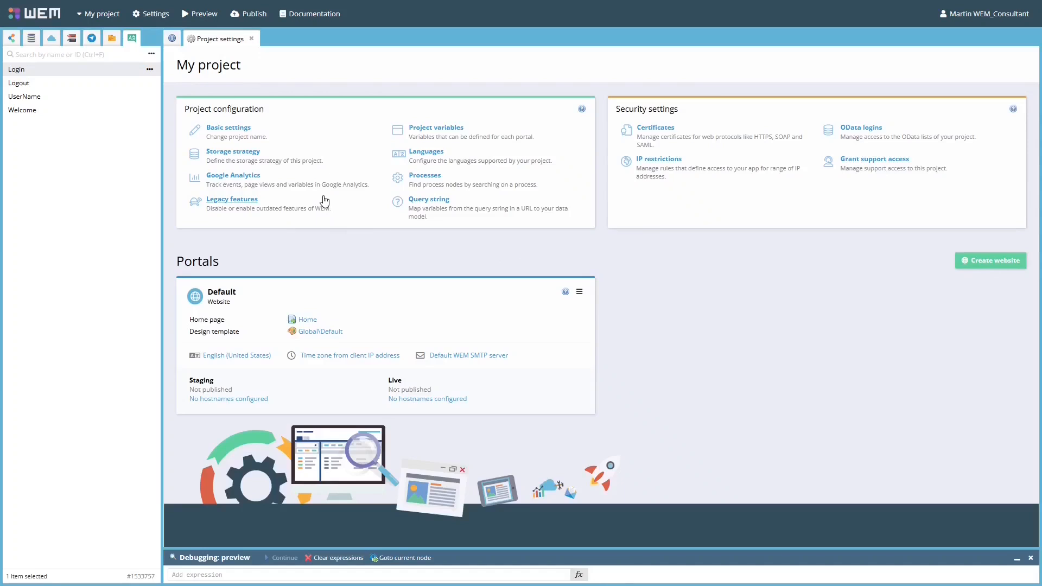
{"action": "left_click", "coordinate": [429, 155]}
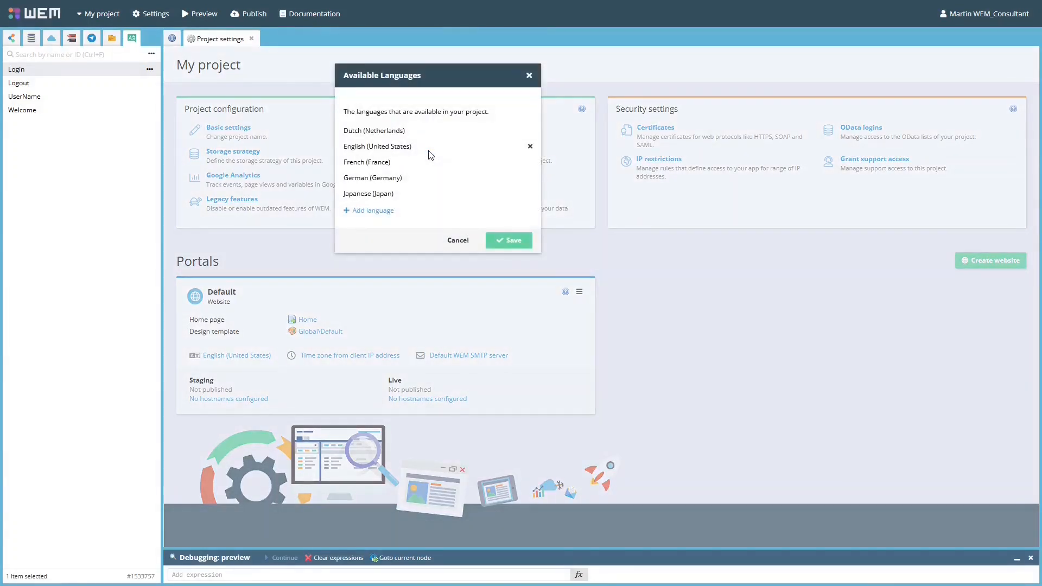
{"action": "left_click", "coordinate": [384, 212]}
{"action": "left_click", "coordinate": [440, 143]}
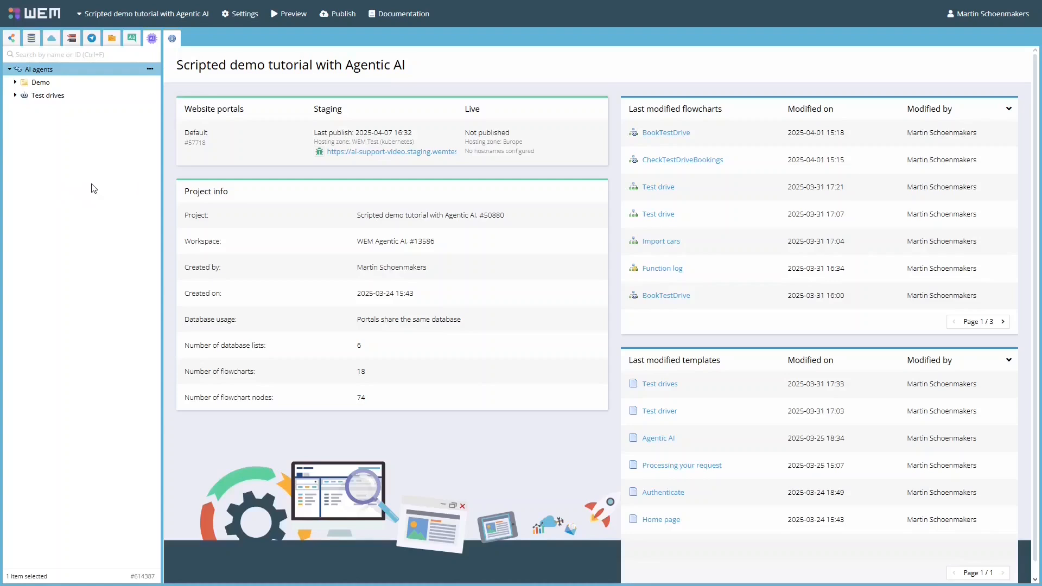
- Expand the Test drives AI agent and examine its Conversation context and Functions
{"action": "left_click", "coordinate": [48, 97]}
{"action": "left_click", "coordinate": [15, 95]}
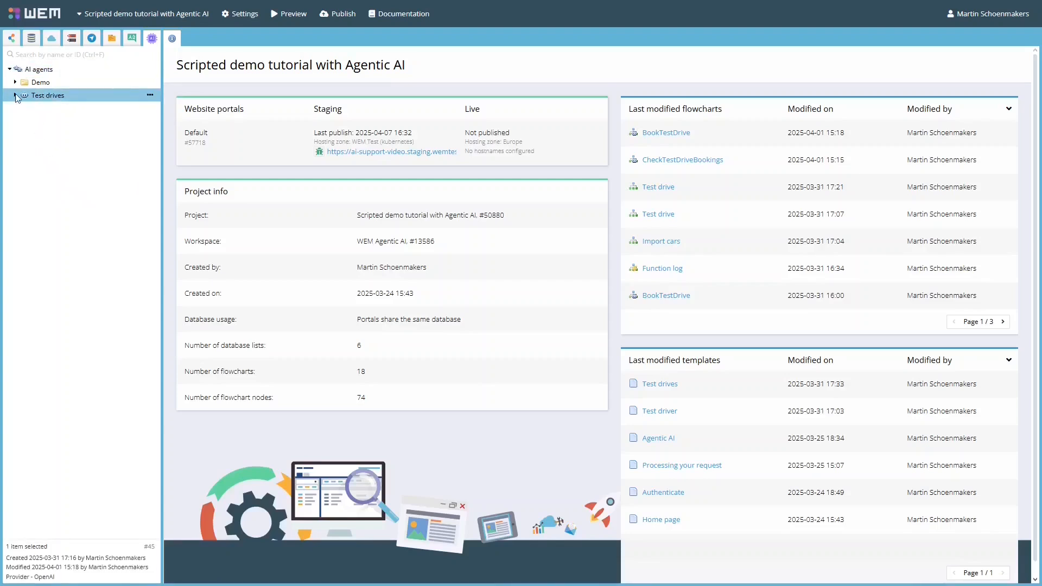
{"action": "left_click", "coordinate": [23, 109]}
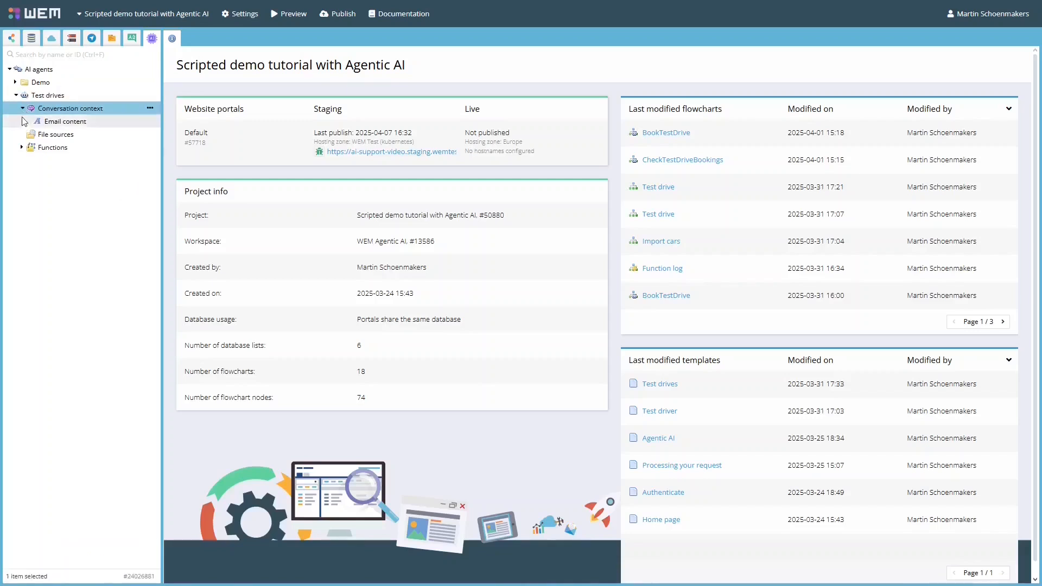
{"action": "left_click", "coordinate": [21, 148]}
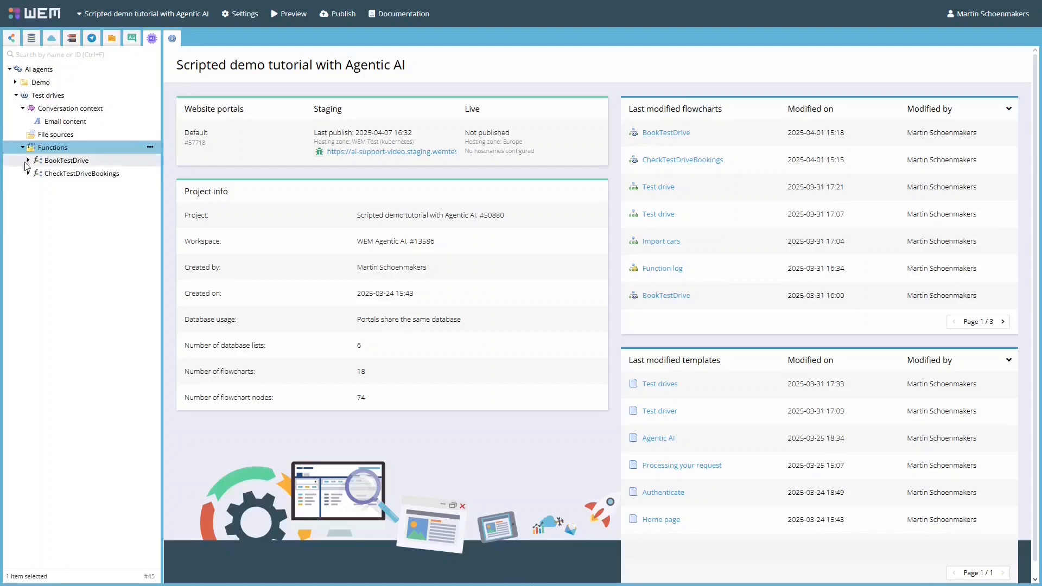
- Expand the BookTestDrive function of the Test drives AI agent and examine its Parameters
{"action": "left_click", "coordinate": [29, 161]}
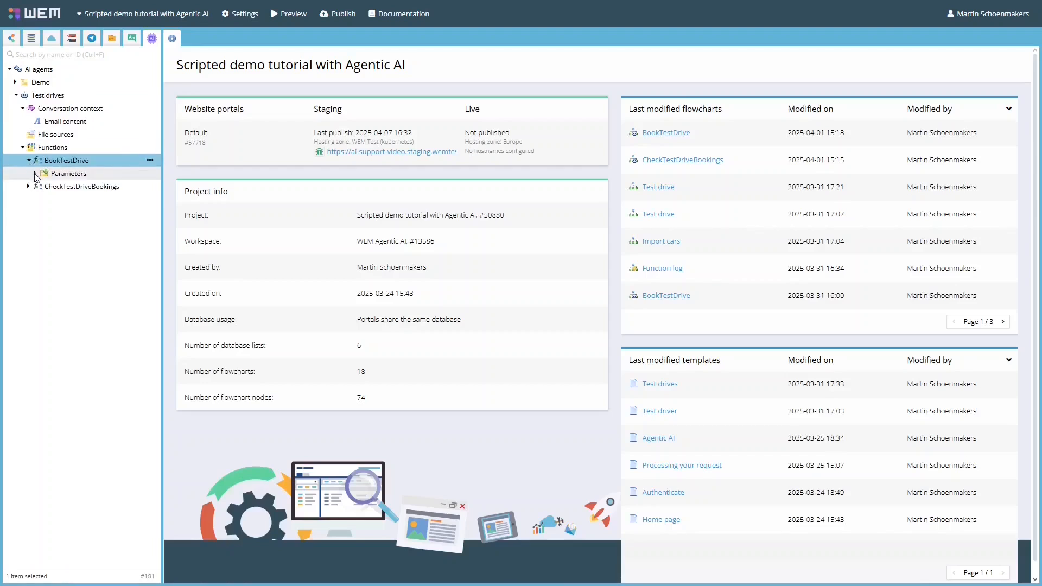
{"action": "left_click", "coordinate": [35, 175]}
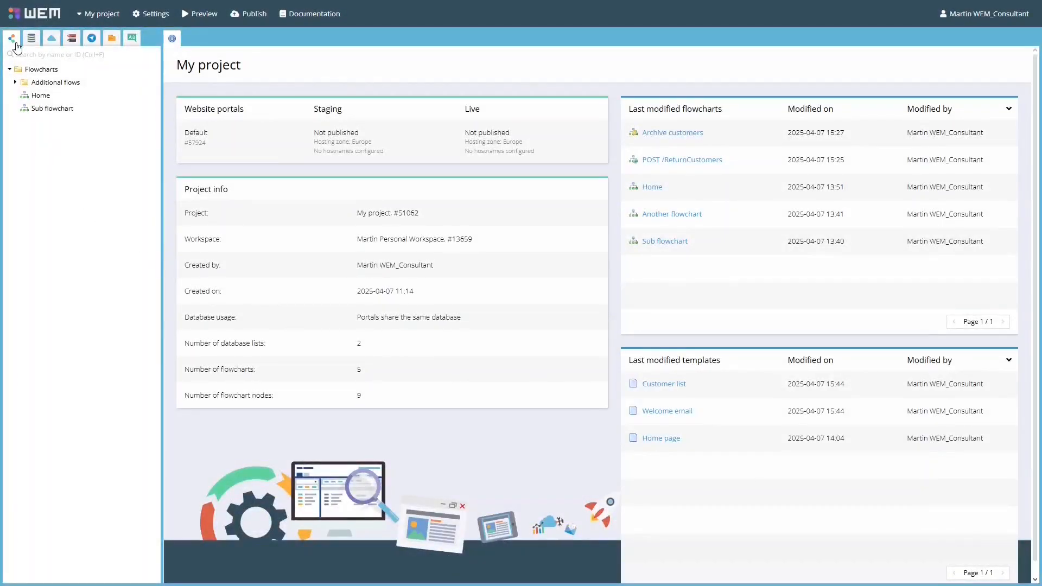
- Review the data model, integrations, concepts, navigation, resources and localized texts of My project, and return to its flowcharts
{"action": "left_click", "coordinate": [32, 41]}
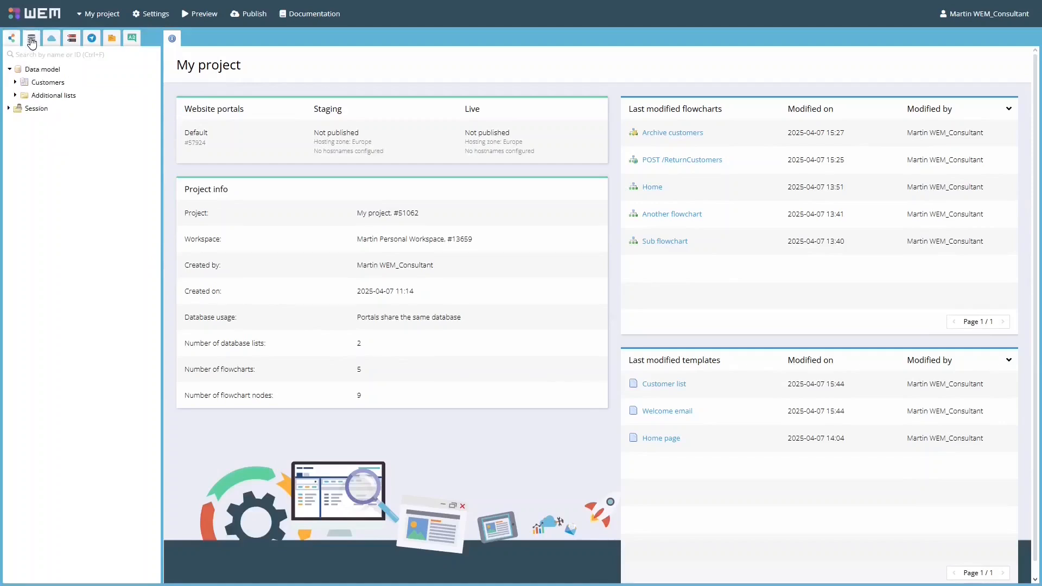
{"action": "left_click", "coordinate": [51, 41]}
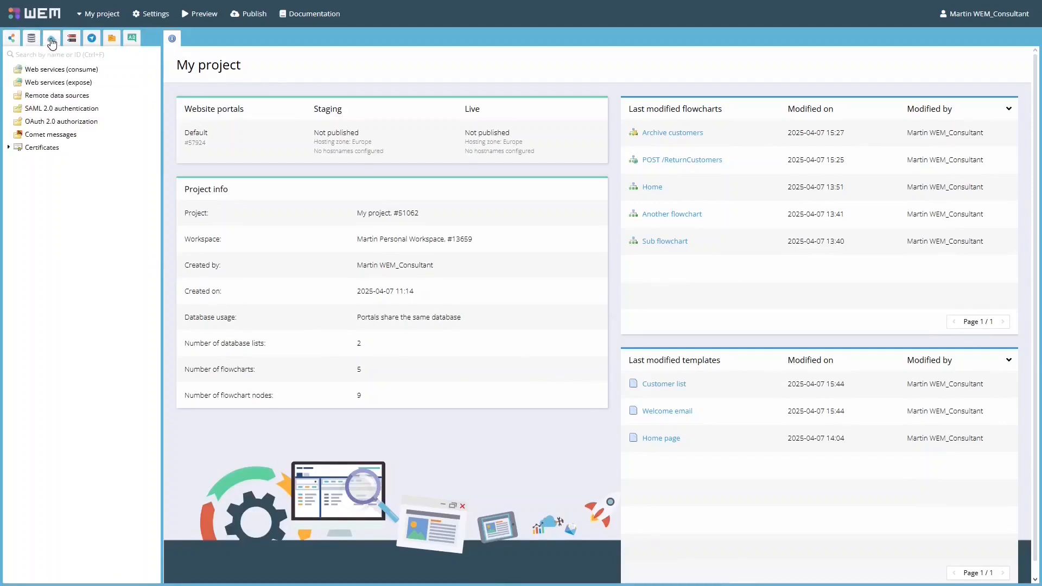
{"action": "left_click", "coordinate": [76, 43]}
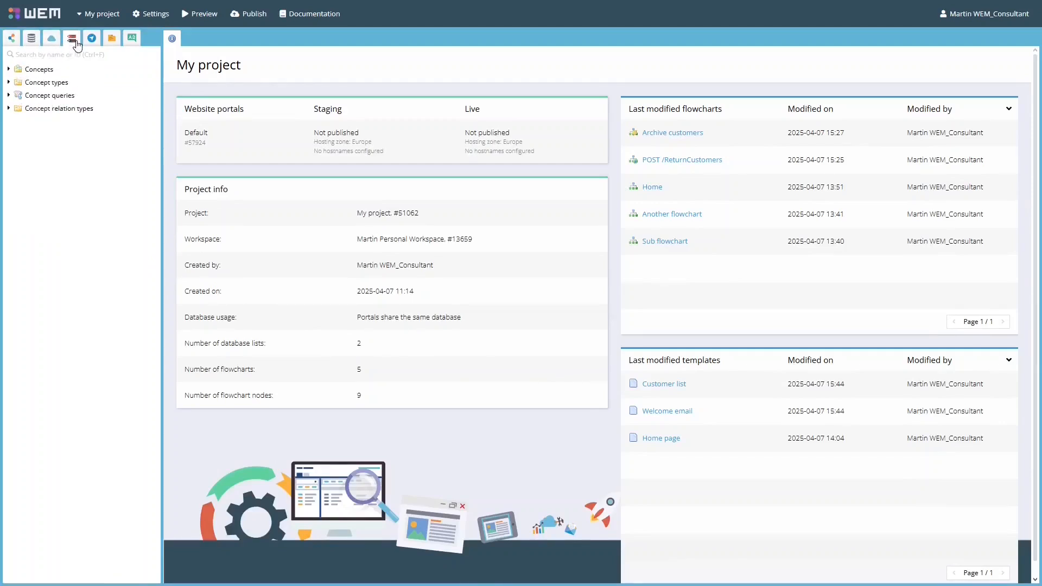
{"action": "left_click", "coordinate": [93, 47]}
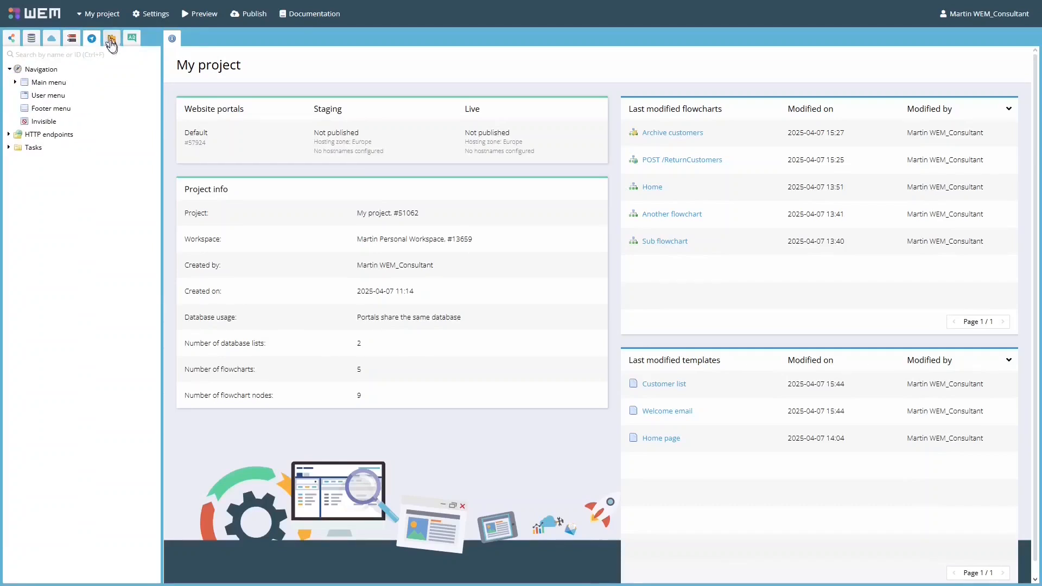
{"action": "left_click", "coordinate": [109, 42]}
{"action": "left_click", "coordinate": [131, 42]}
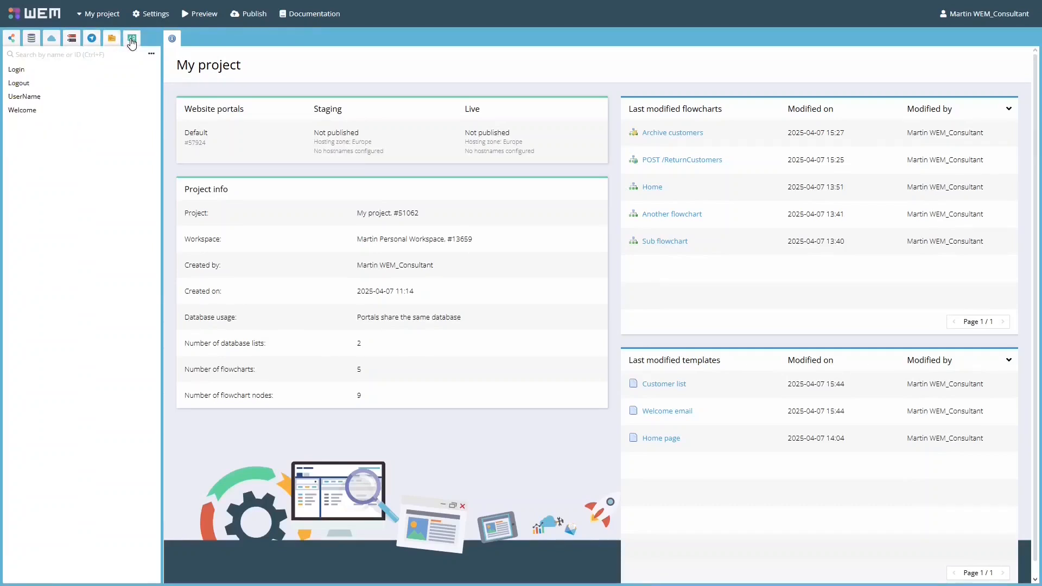
{"action": "left_click", "coordinate": [13, 40]}
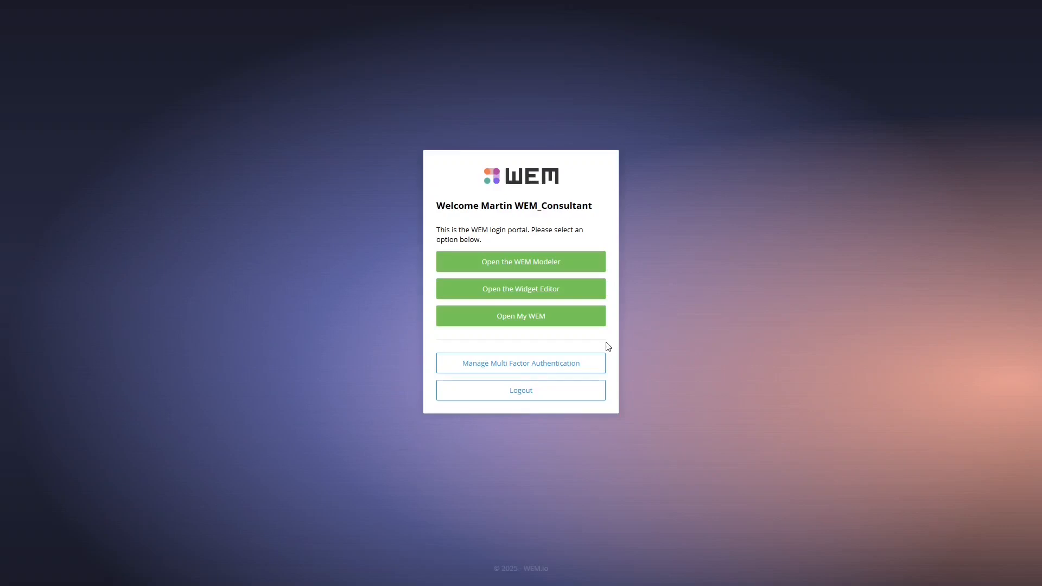
- Open the multi-factor authentication management from the WEM login portal
{"action": "left_click", "coordinate": [547, 367]}
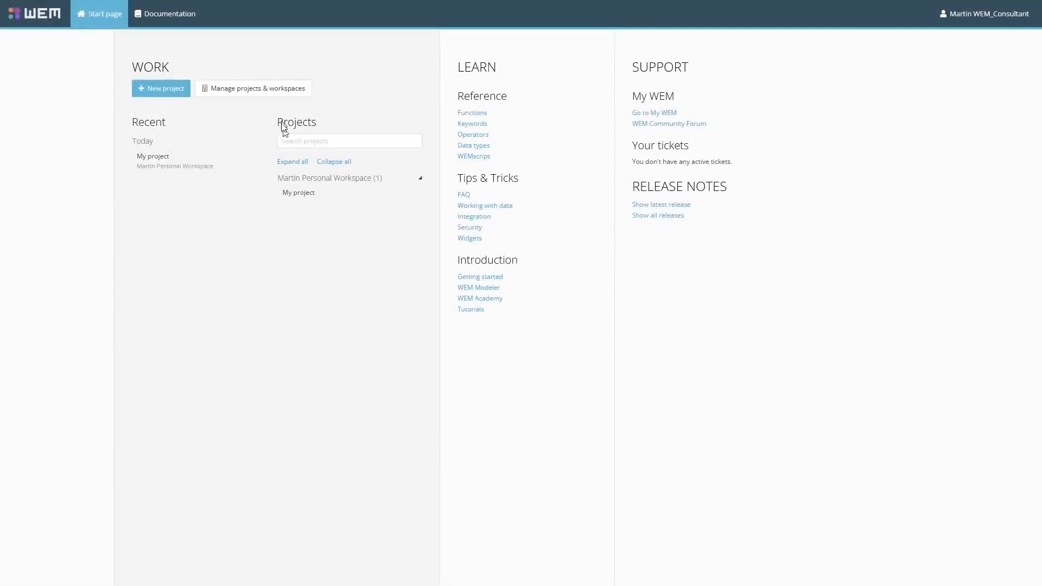
- Examine the management options for the account, the personal workspace and My project, and go back to the start page overview
{"action": "left_click", "coordinate": [287, 96]}
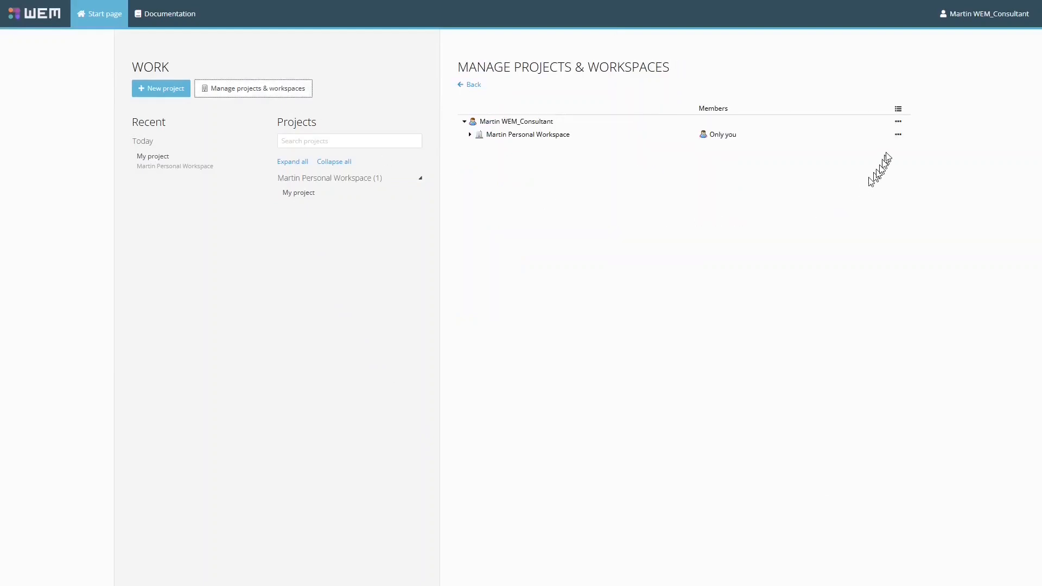
{"action": "left_click", "coordinate": [898, 124]}
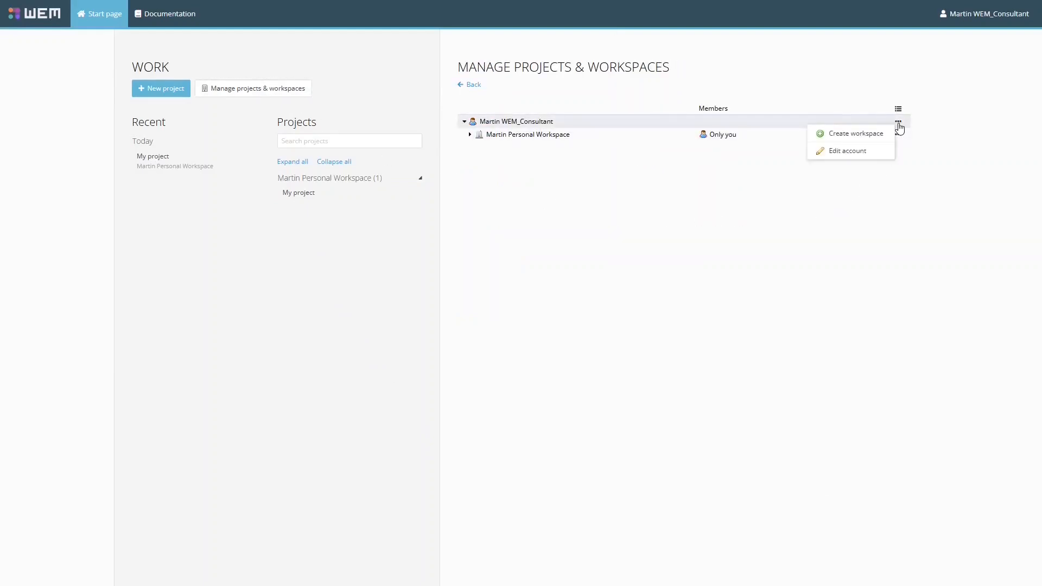
{"action": "left_click", "coordinate": [903, 137]}
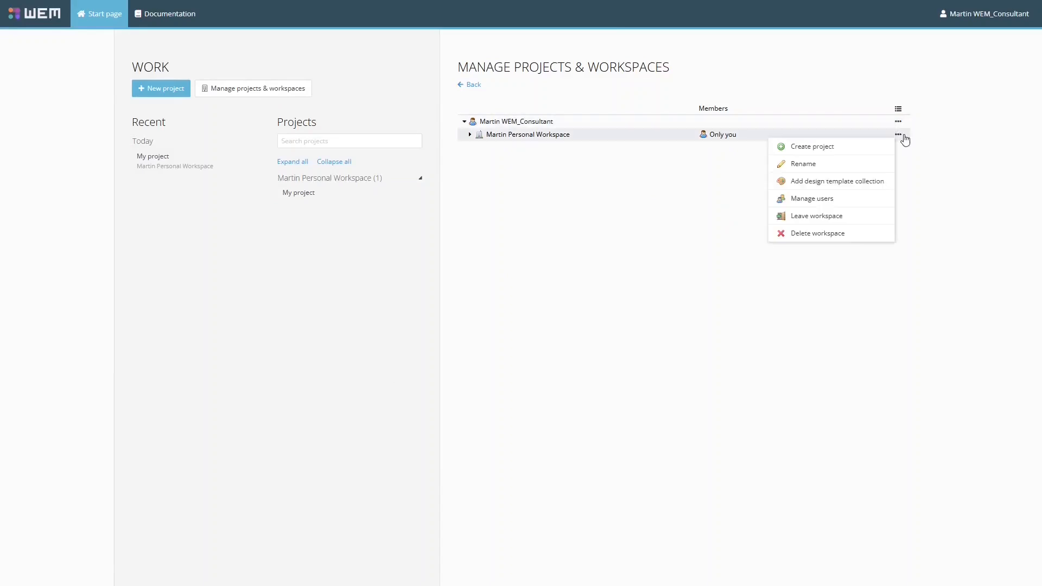
{"action": "left_click", "coordinate": [471, 135]}
{"action": "left_click", "coordinate": [898, 149]}
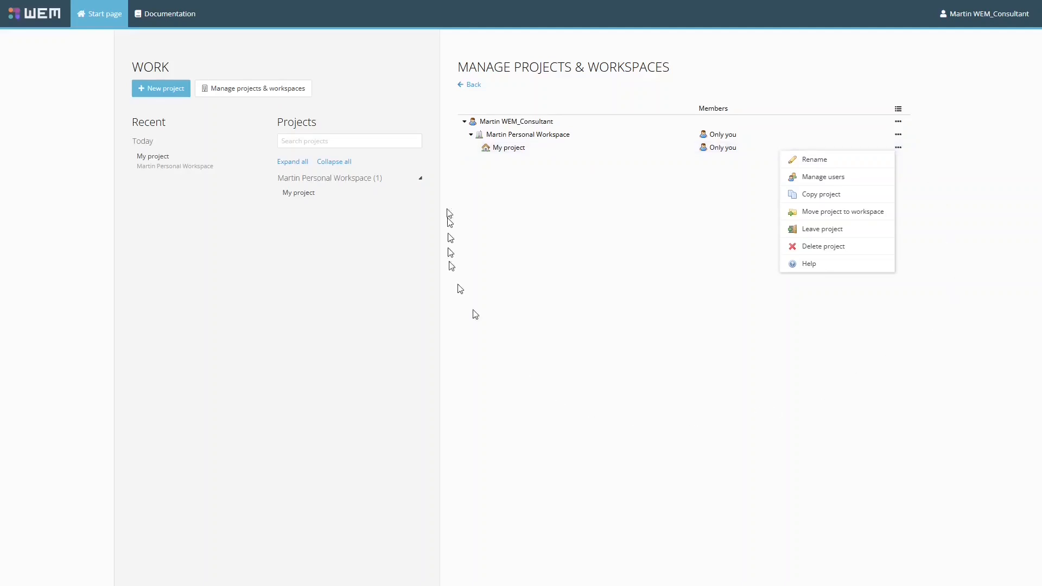
{"action": "left_click", "coordinate": [473, 86]}
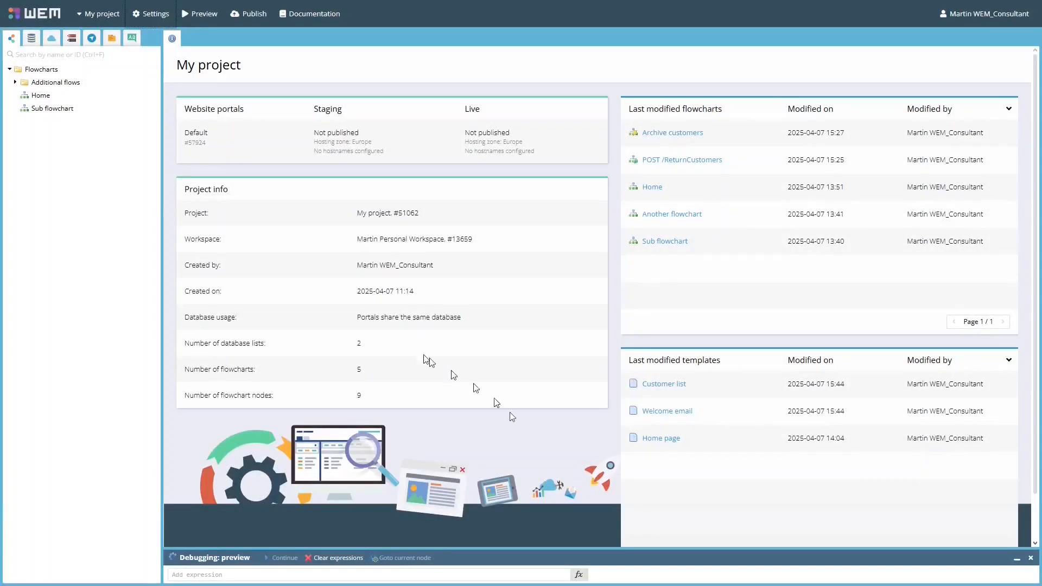
- Preview My project and close the preview, and examine the staging and live publish options without publishing
{"action": "left_click", "coordinate": [204, 22]}
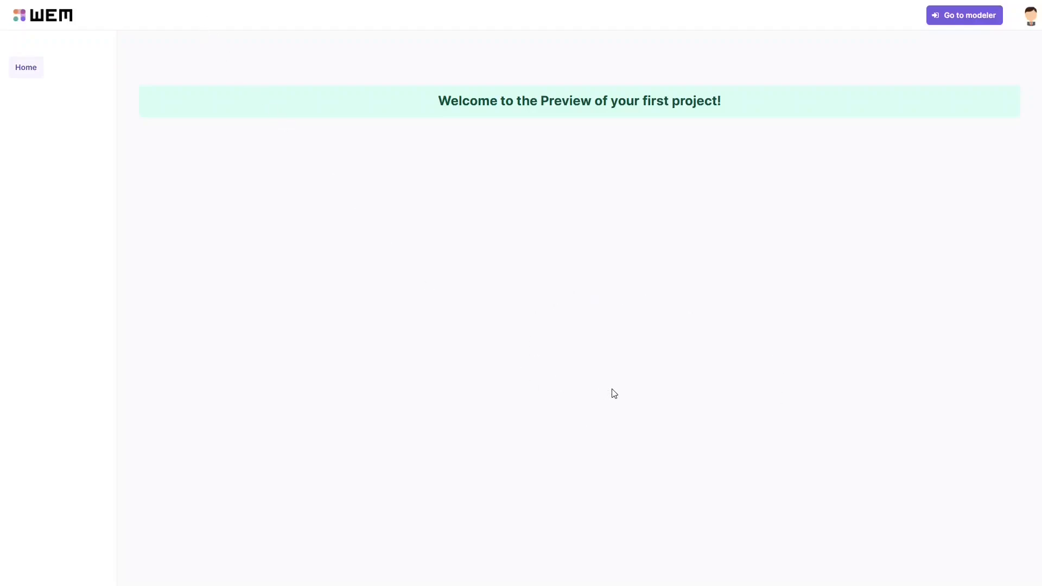
{"action": "key", "text": "ctrl+w"}
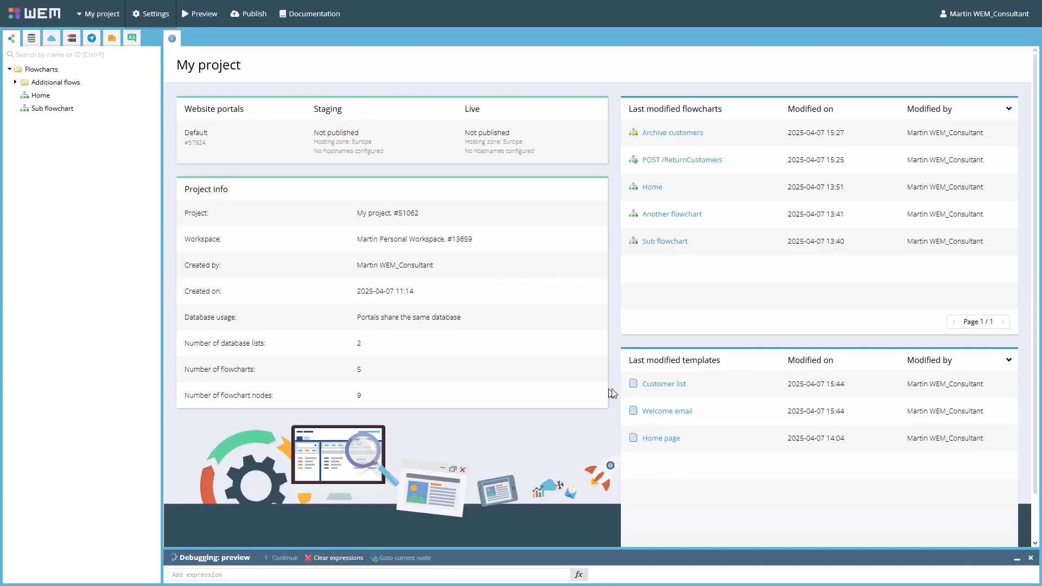
{"action": "left_click", "coordinate": [266, 21]}
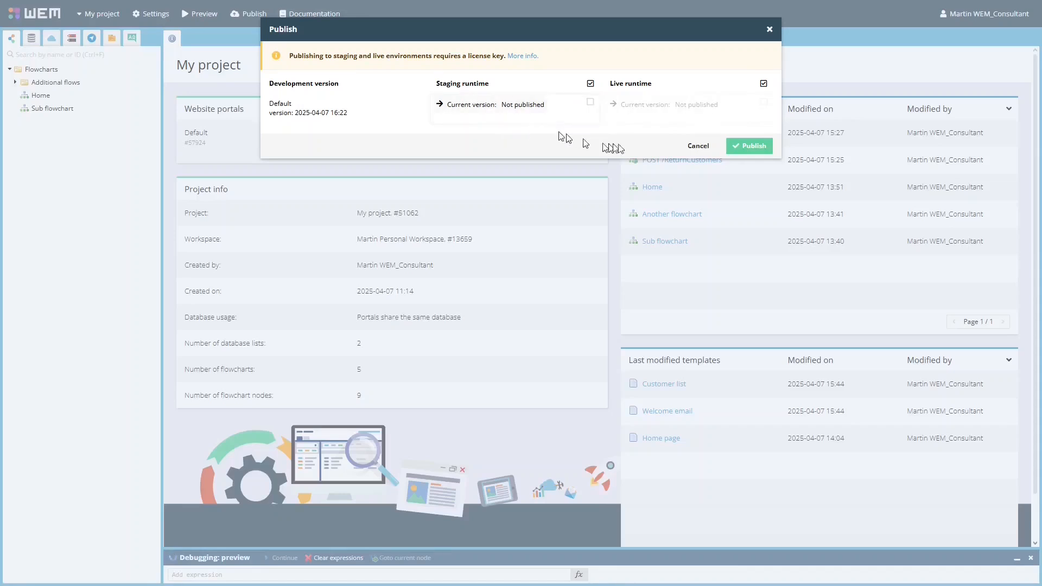
{"action": "left_click", "coordinate": [697, 145]}
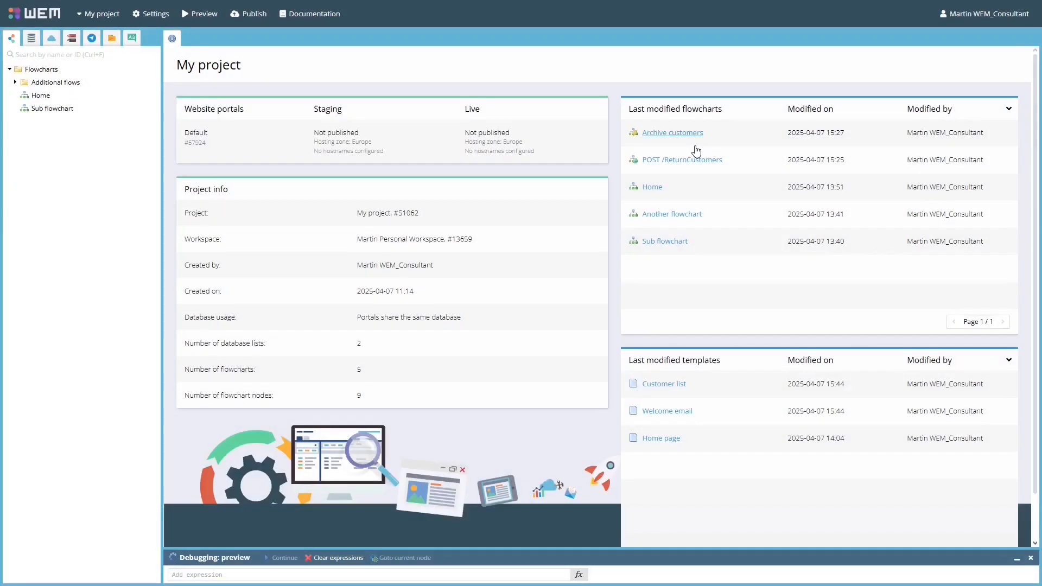
- Open the project settings of My project and examine the Default portal's design template configuration
{"action": "left_click", "coordinate": [155, 15]}
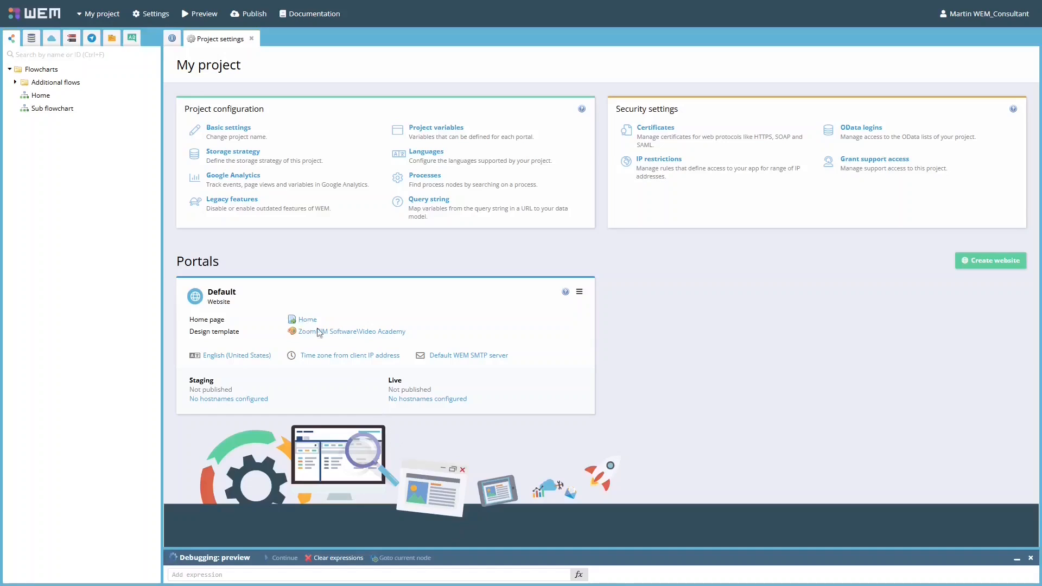
{"action": "left_click", "coordinate": [330, 333]}
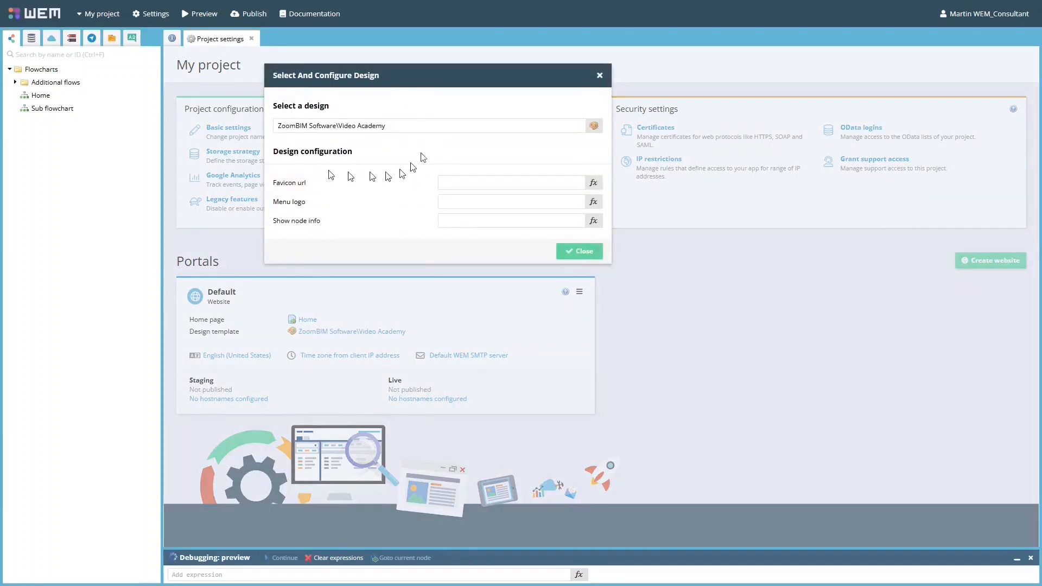
{"action": "left_click", "coordinate": [582, 253]}
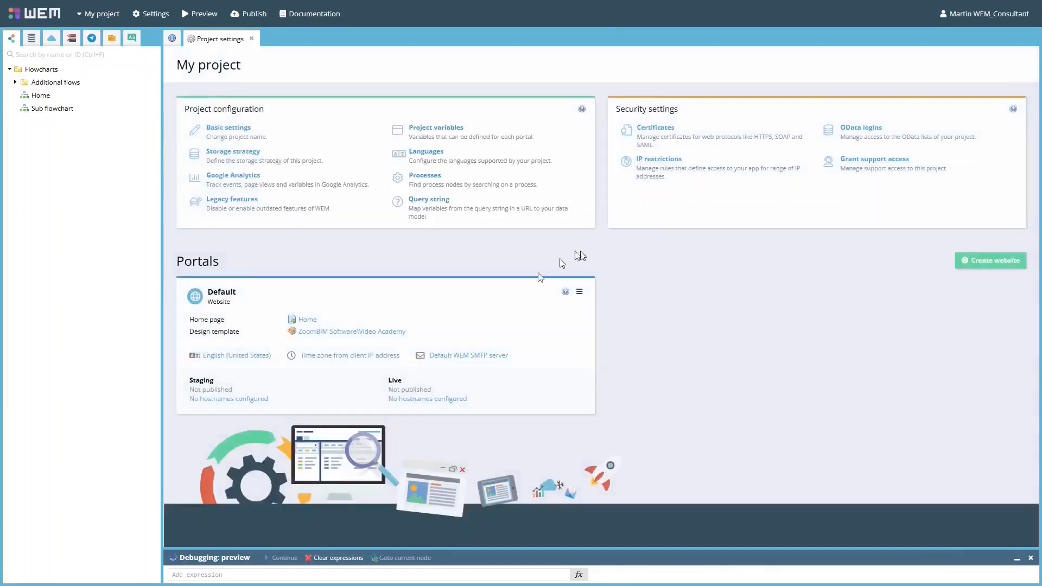
- Examine the Default portal's language, time zone and SMTP server settings without changing them
{"action": "left_click", "coordinate": [248, 361]}
{"action": "key", "text": "Escape"}
{"action": "left_click", "coordinate": [341, 359]}
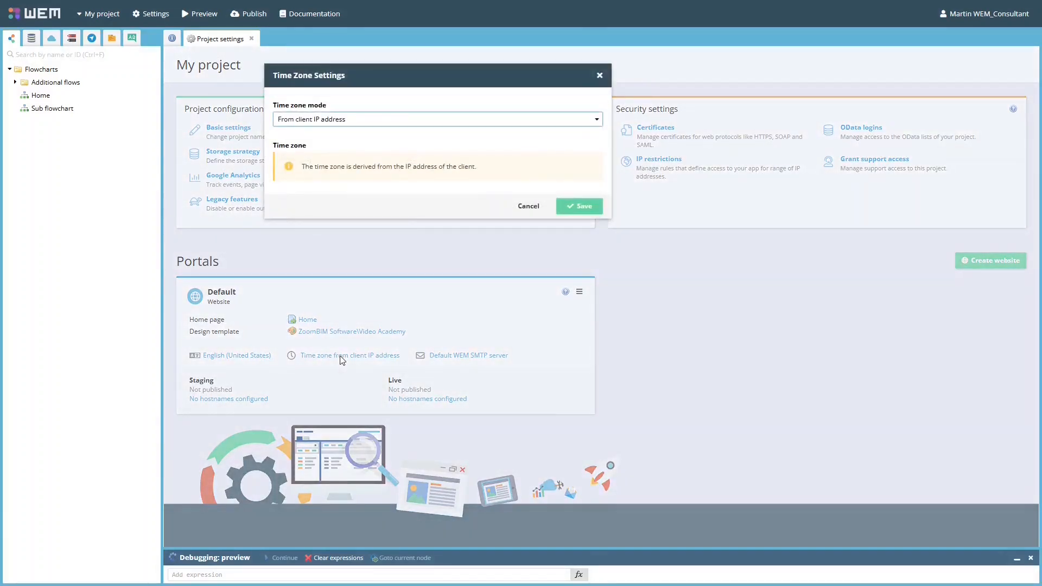
{"action": "key", "text": "Escape"}
{"action": "left_click", "coordinate": [471, 356]}
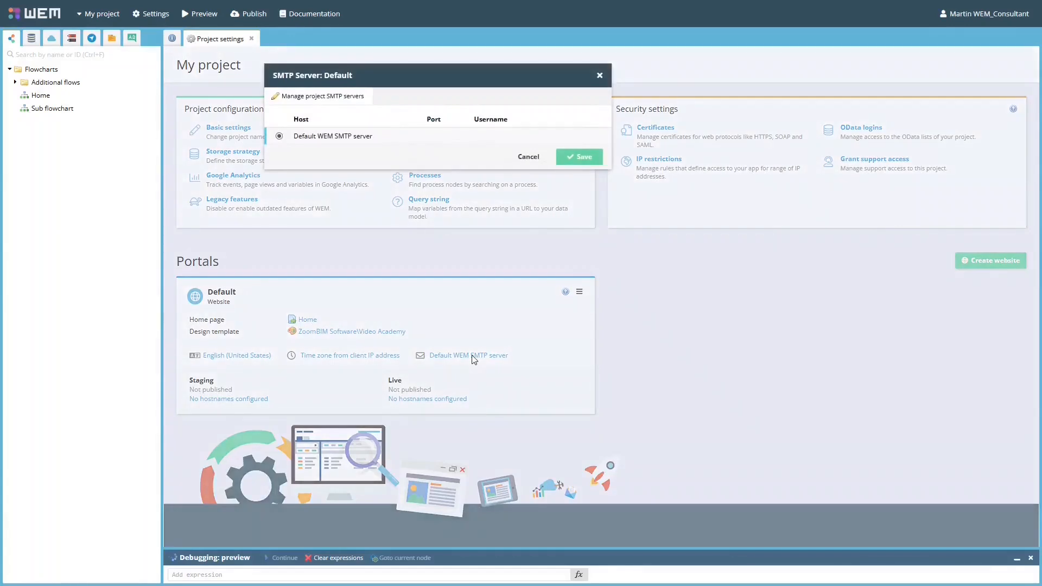
{"action": "key", "text": "Escape"}
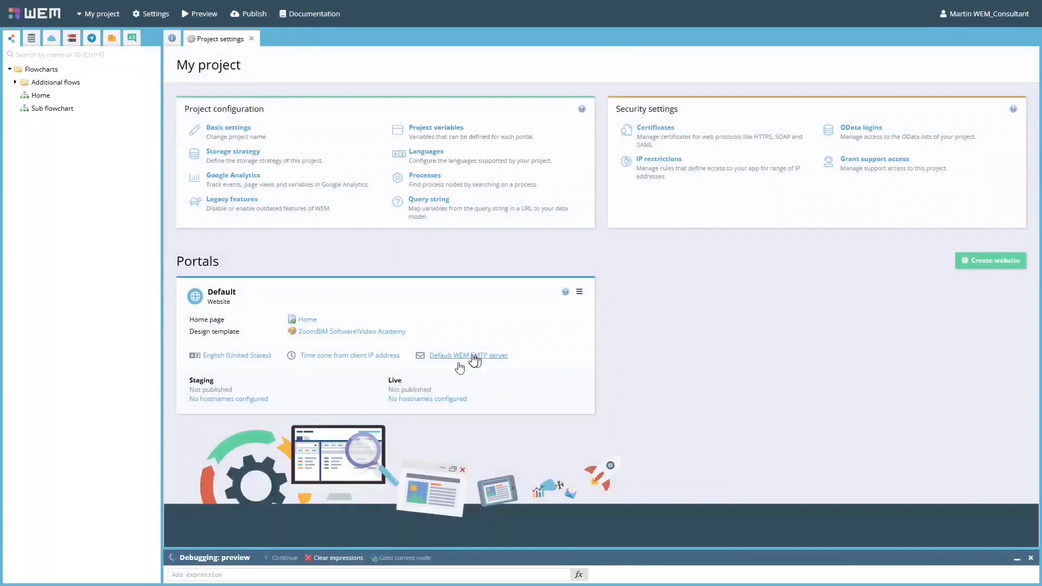
- Examine the hostname settings for the Default portal's staging and live environments, and open the portal's additional options
{"action": "left_click", "coordinate": [240, 399]}
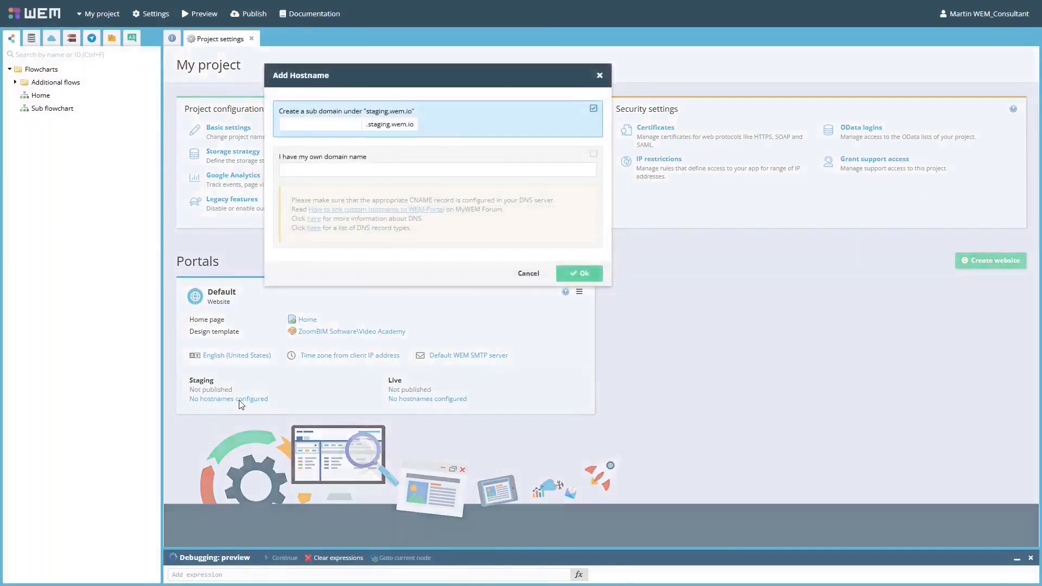
{"action": "key", "text": "Escape"}
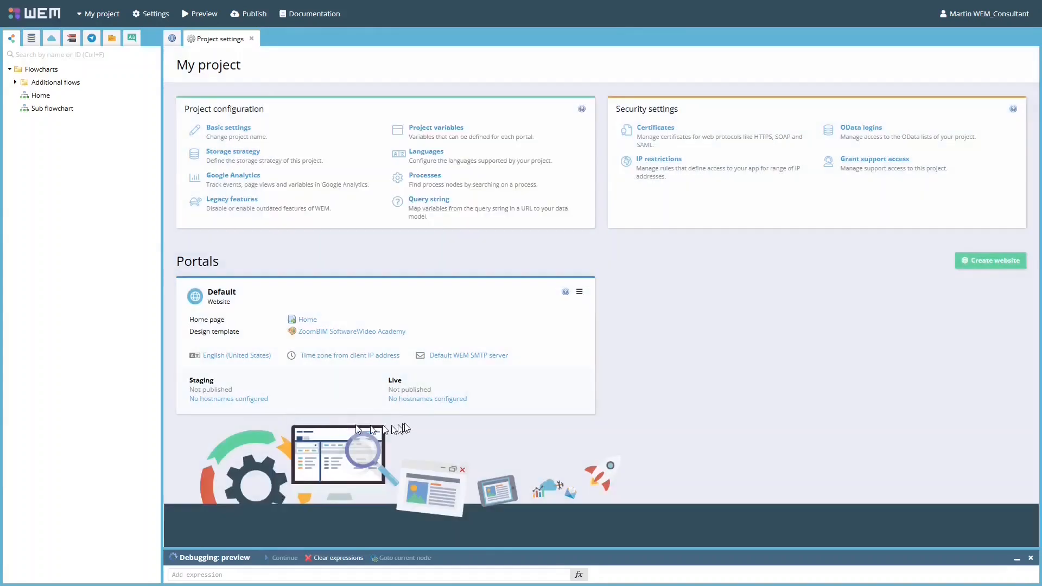
{"action": "left_click", "coordinate": [441, 399]}
{"action": "key", "text": "Escape"}
{"action": "left_click", "coordinate": [579, 293]}
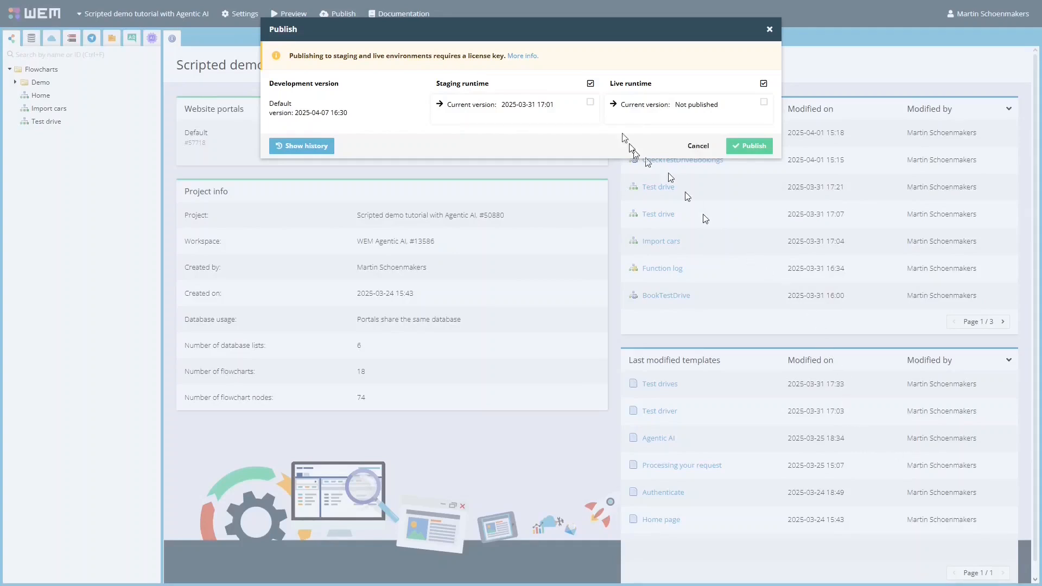
- Show the license key details for publishing and publish the Default portal's development version to the staging runtime only
{"action": "left_click", "coordinate": [523, 56]}
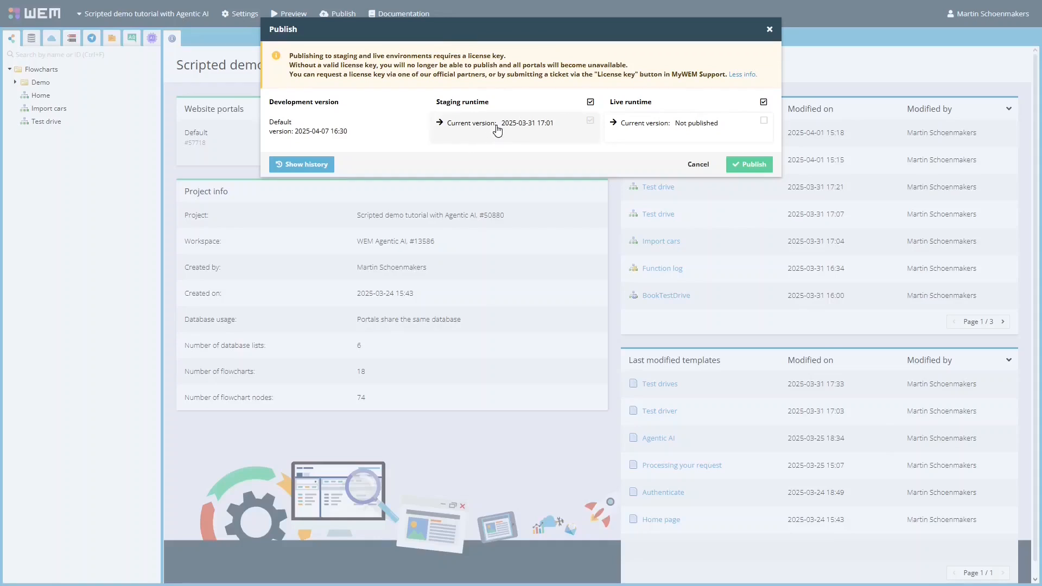
{"action": "left_click", "coordinate": [497, 131]}
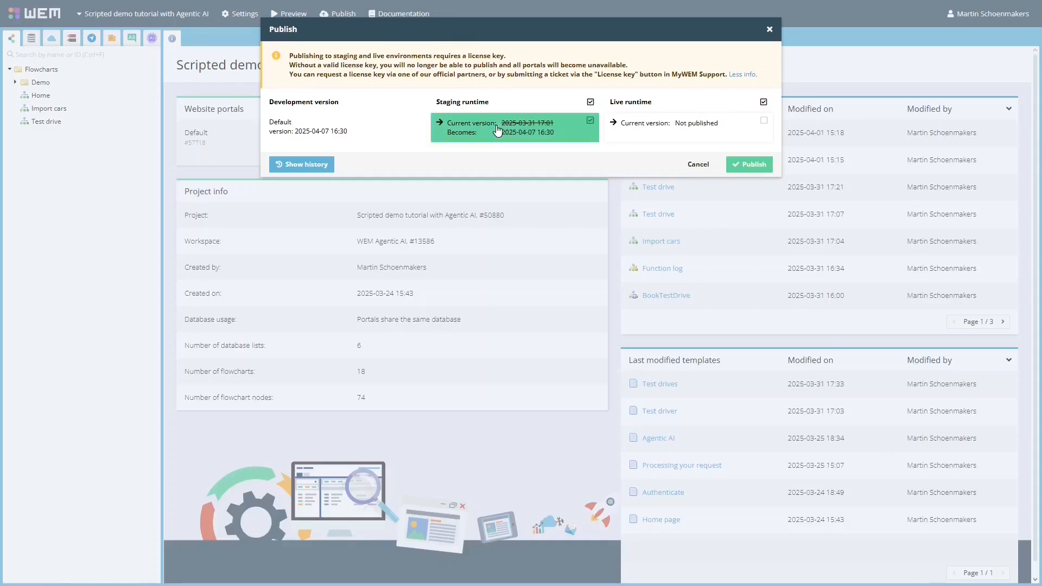
{"action": "left_click", "coordinate": [748, 166]}
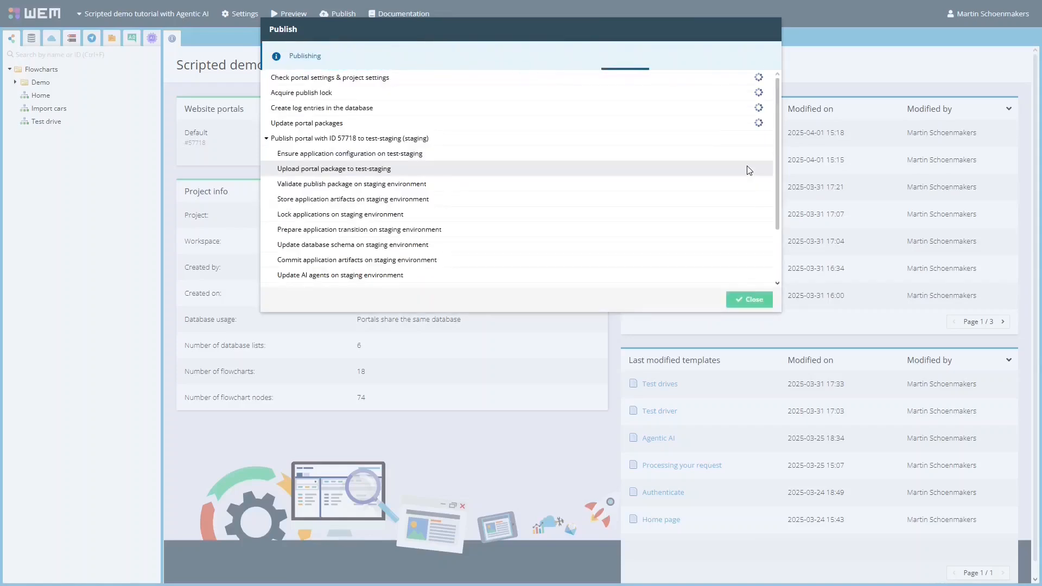